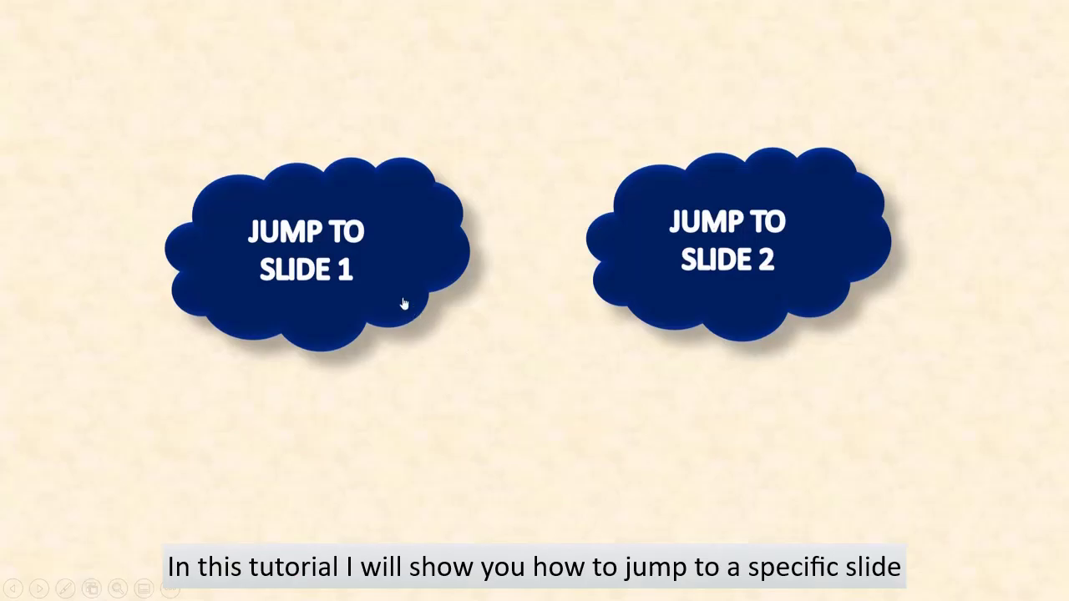
# Step: Demo the finished deck by following both cloud links to the mountain slides and home buttons back
pyautogui.click(404, 303)
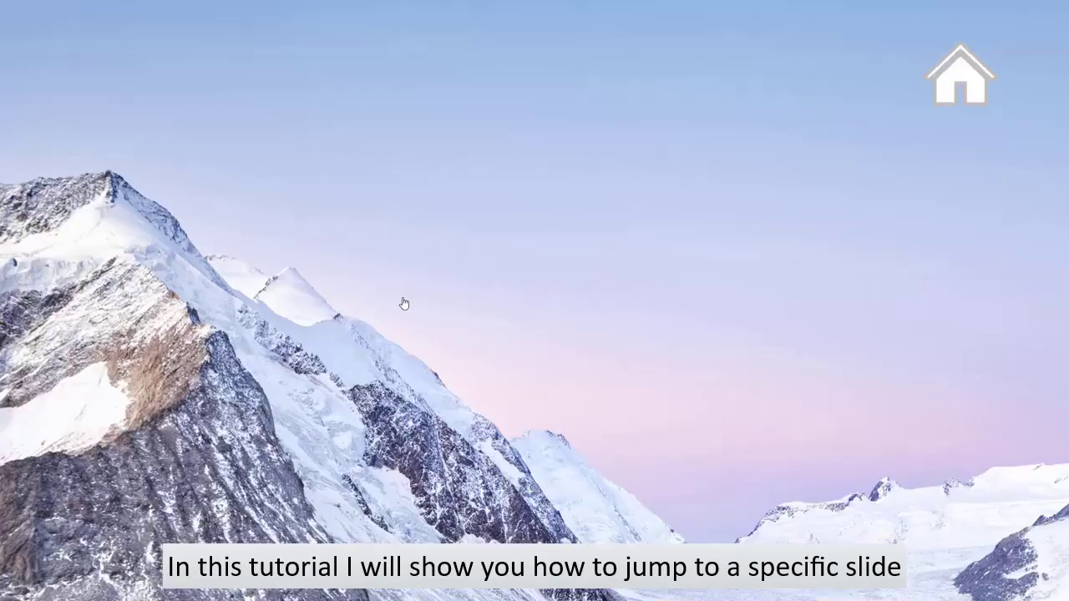
pyautogui.click(953, 88)
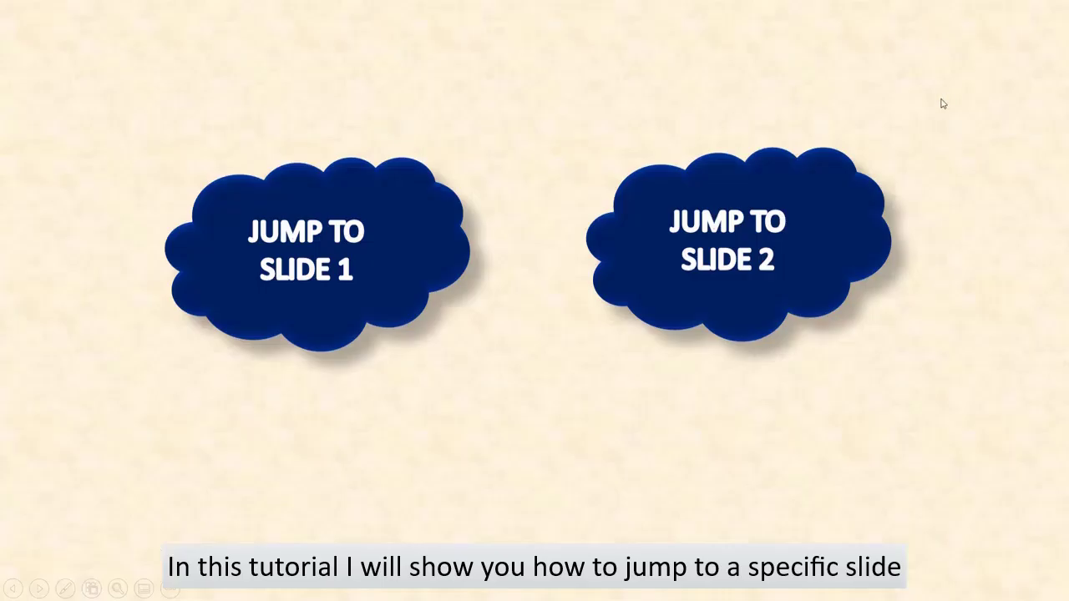
pyautogui.click(815, 228)
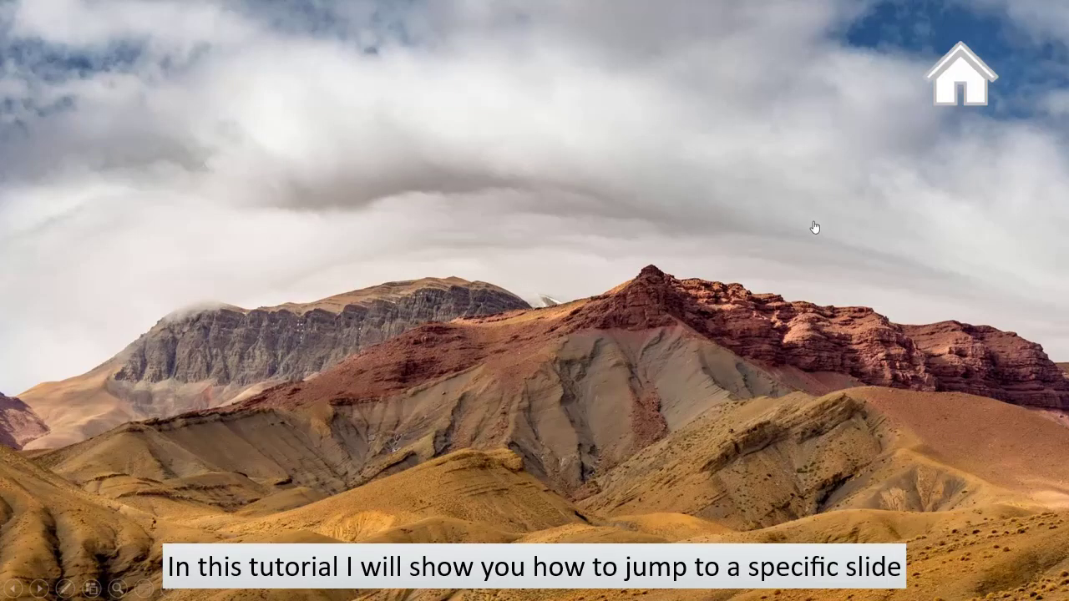
pyautogui.click(964, 87)
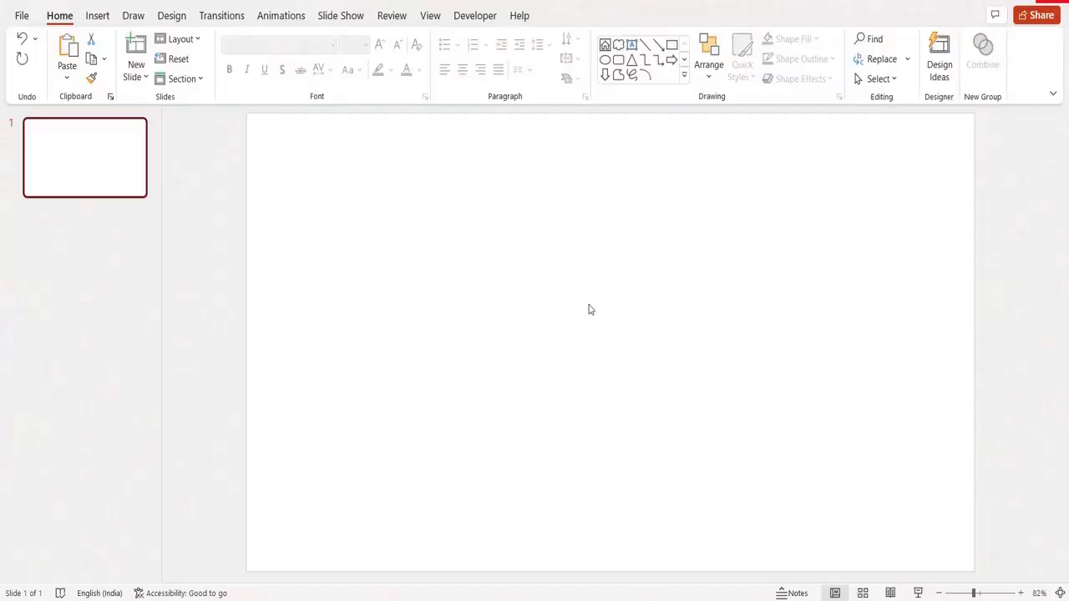
# Step: Fill slide 1's background with the Parchment texture
pyautogui.rightClick(589, 308)
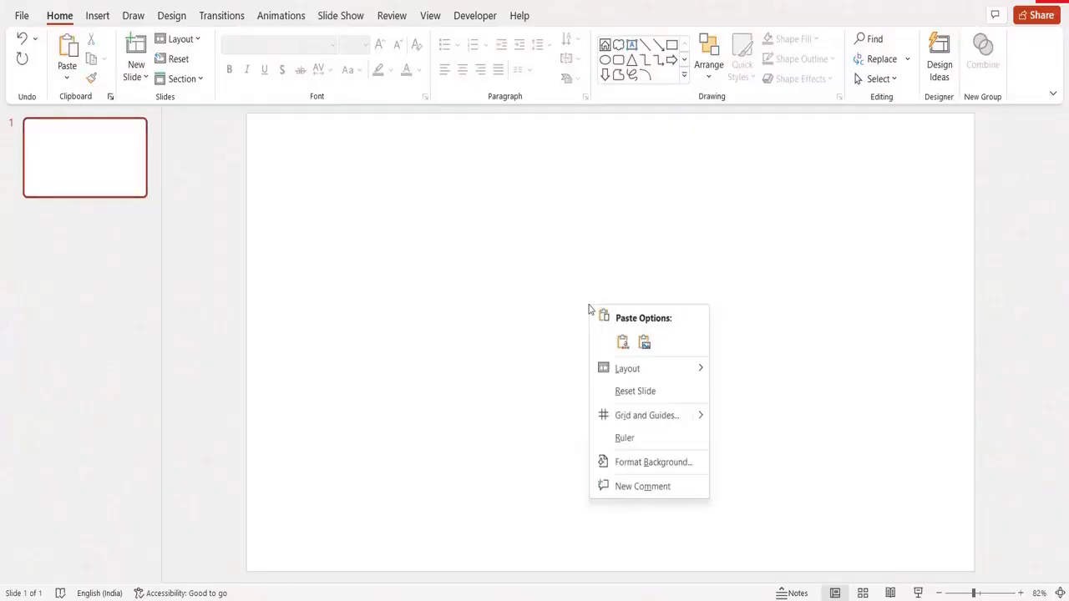
pyautogui.click(633, 464)
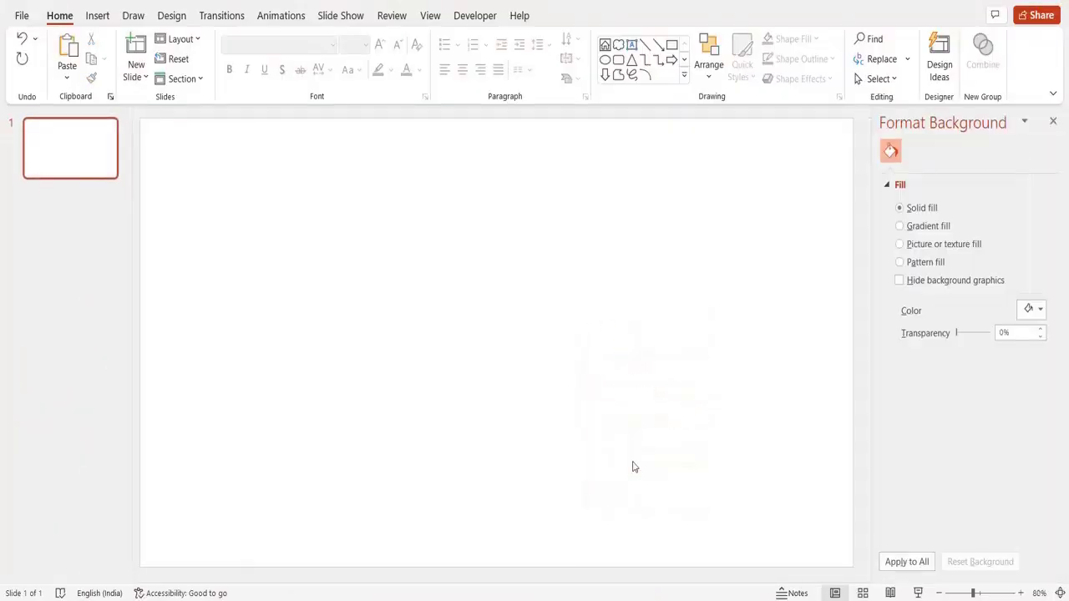
pyautogui.click(927, 244)
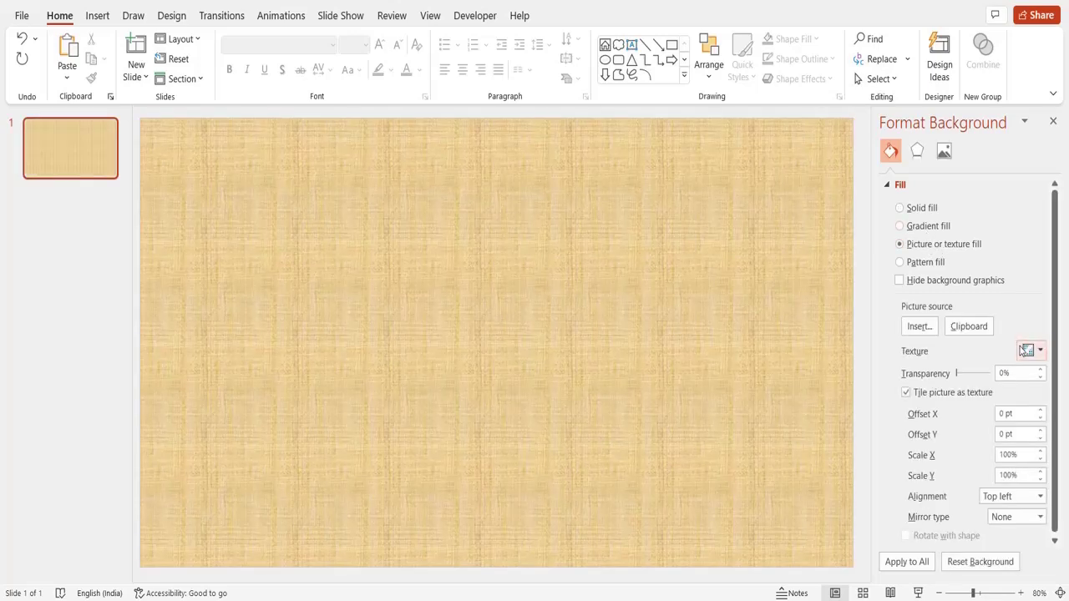
pyautogui.click(1027, 350)
pyautogui.click(1021, 194)
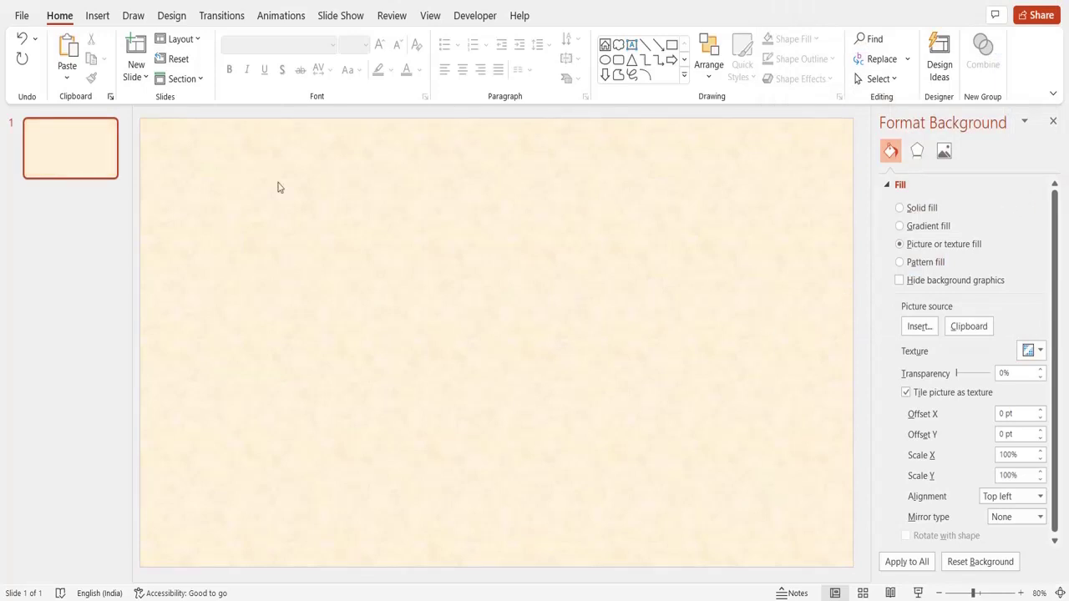
pyautogui.click(101, 16)
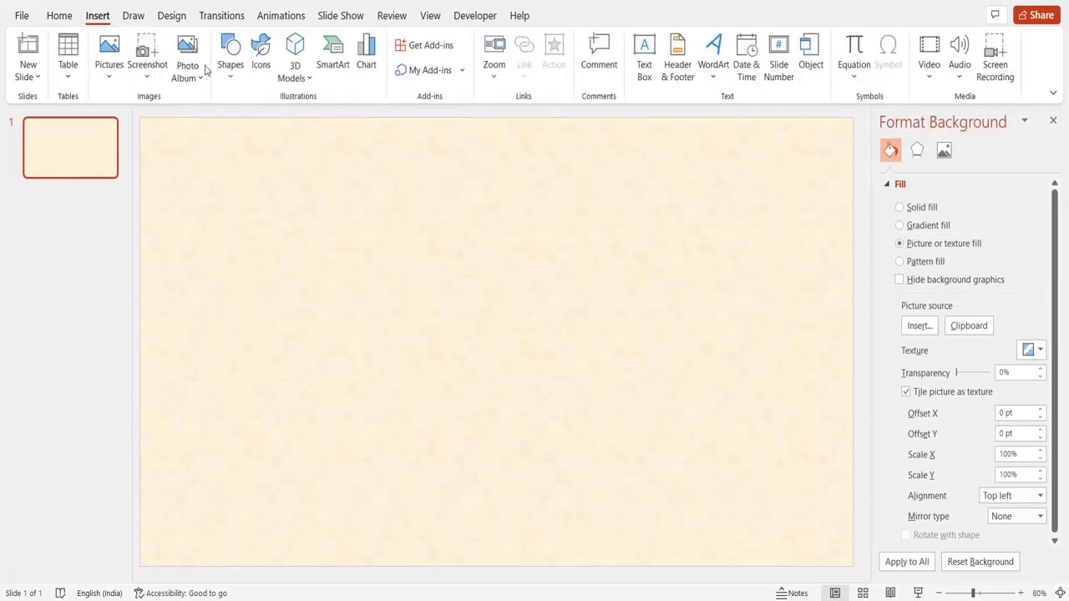
# Step: Draw a cloud shape in the slide's upper left
pyautogui.click(234, 79)
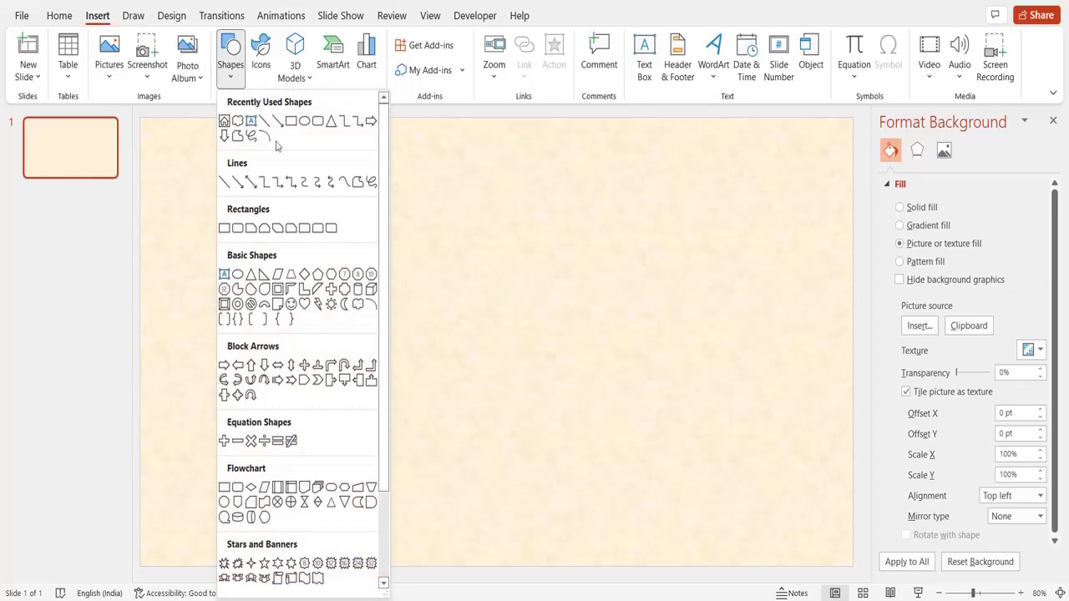
pyautogui.click(354, 304)
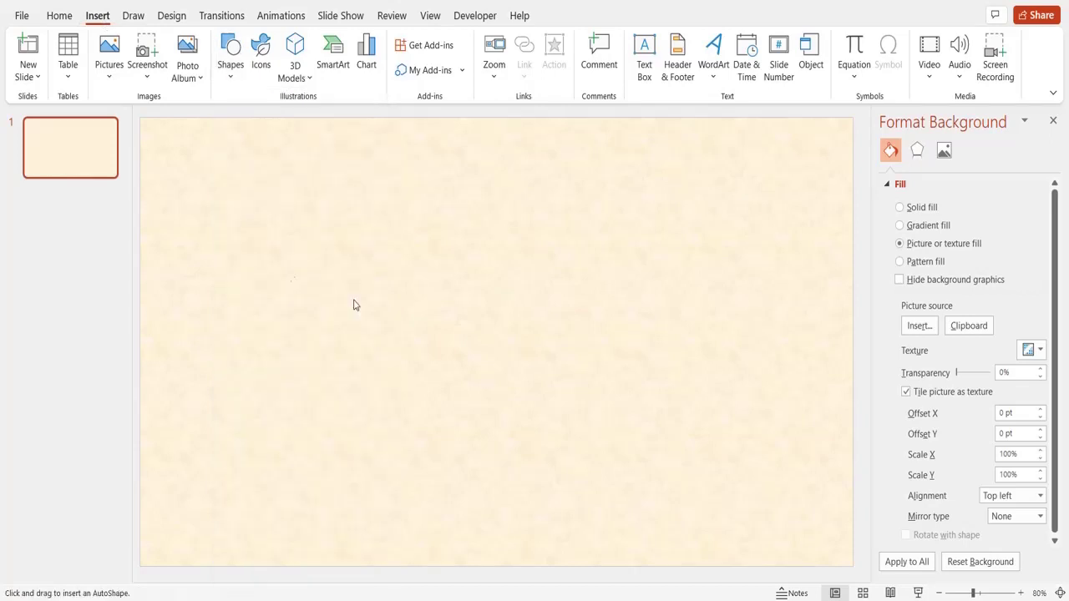
pyautogui.moveTo(249, 234); pyautogui.dragTo(454, 381)
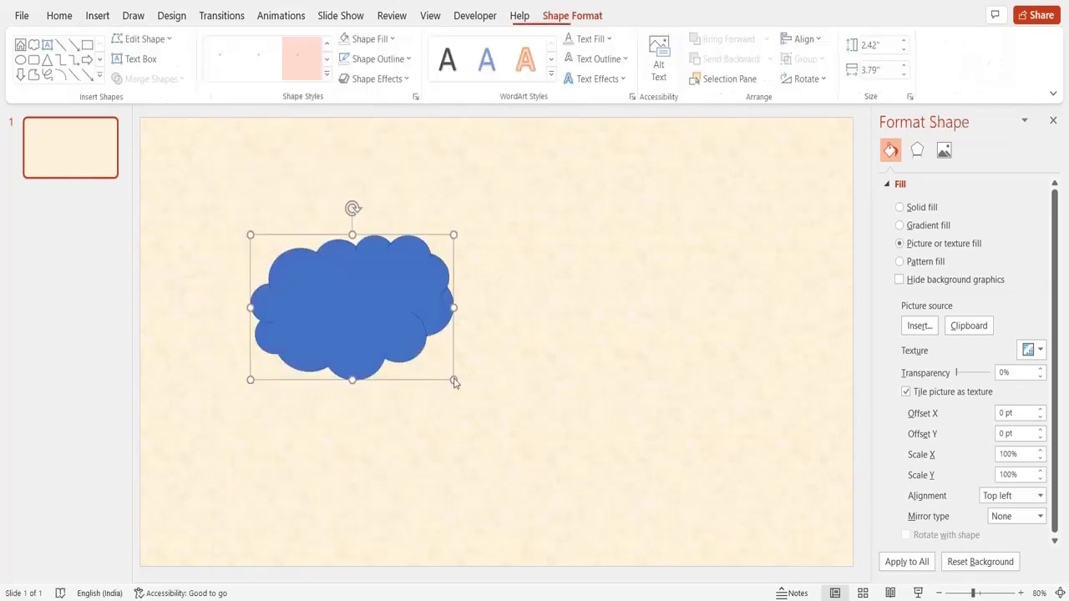
# Step: Give the cloud a dark navy fill, no outline, and a raised preset shadow effect
pyautogui.click(380, 44)
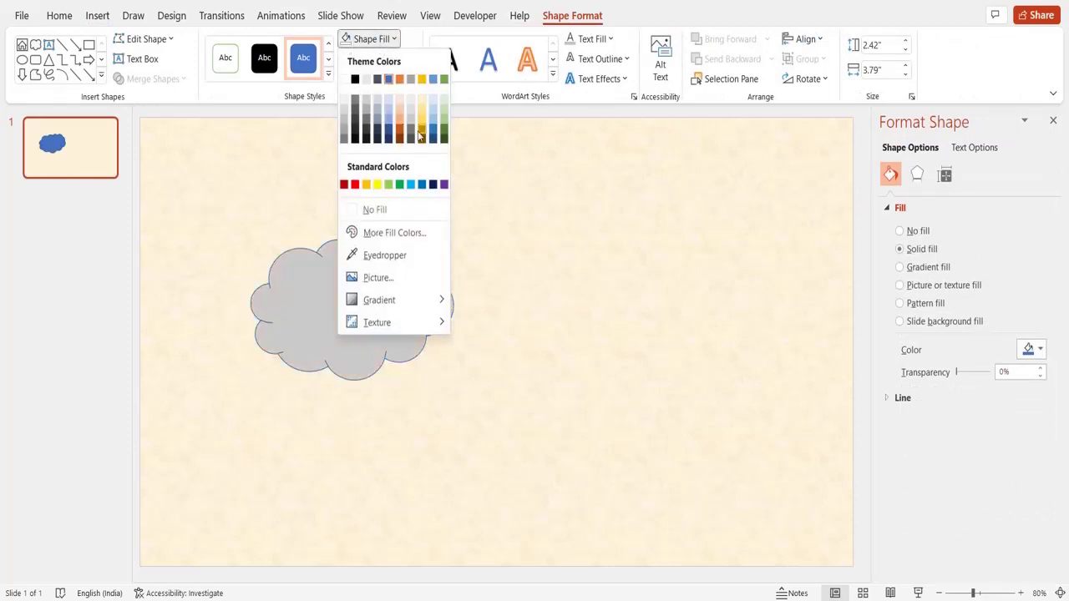
pyautogui.click(433, 184)
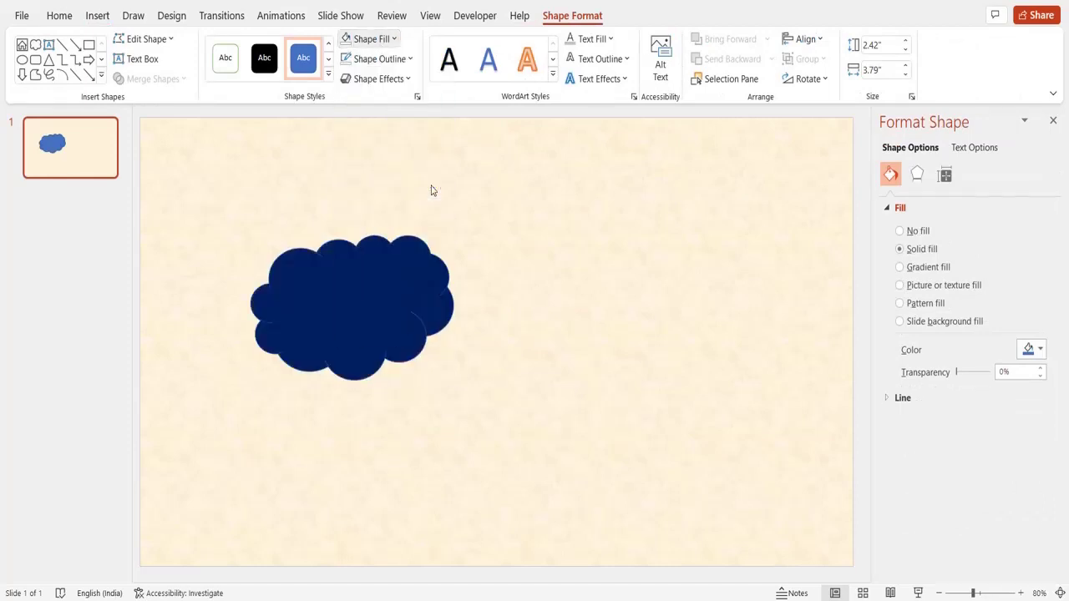
pyautogui.click(373, 59)
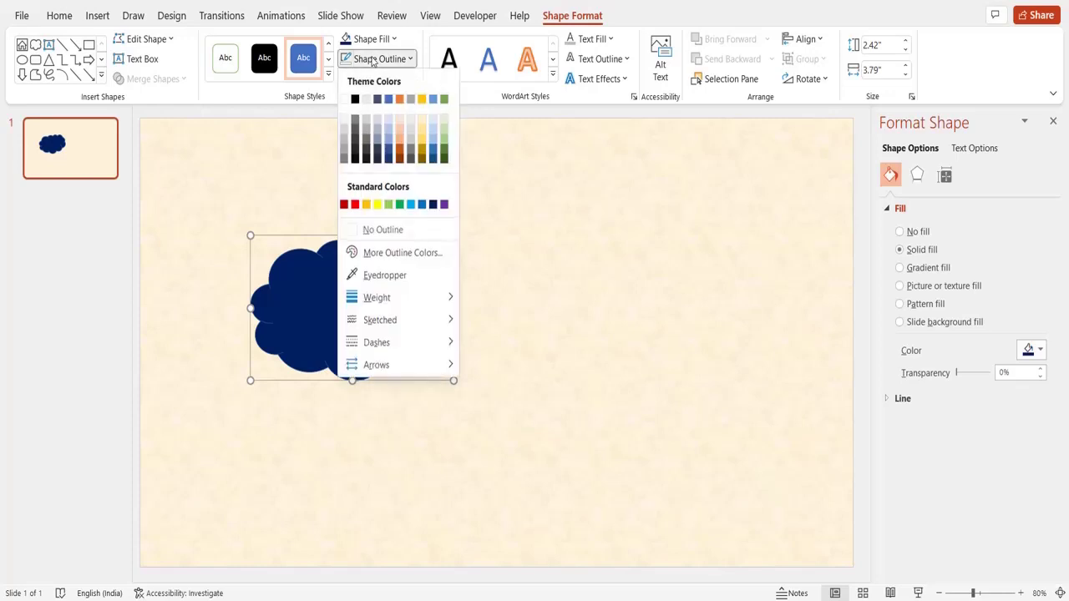
pyautogui.click(393, 233)
pyautogui.click(376, 78)
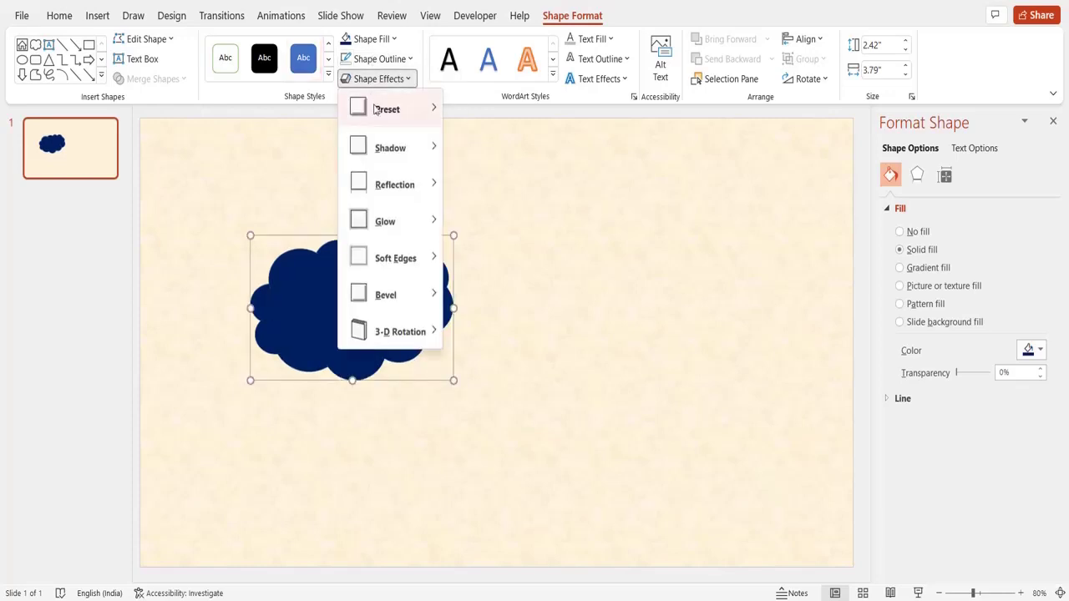
pyautogui.moveTo(376, 112)
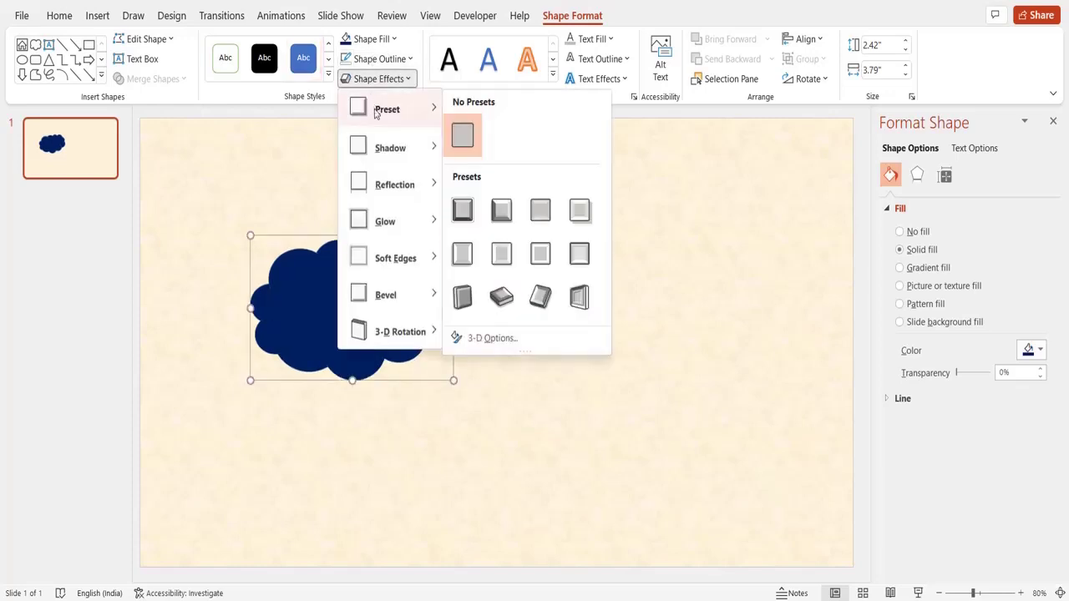
pyautogui.click(578, 224)
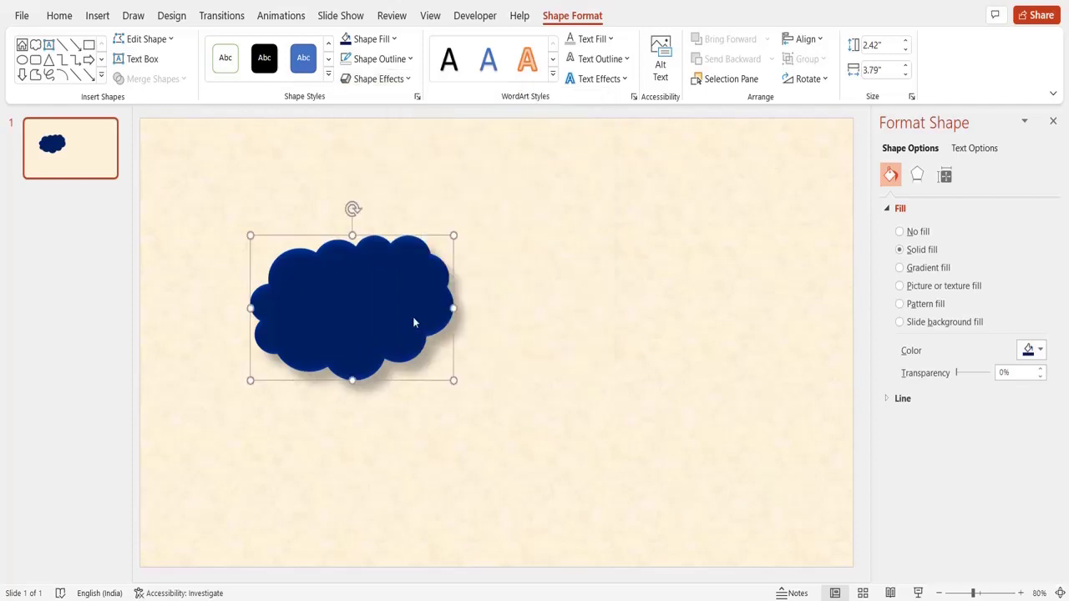
# Step: Type 'JUMP TO SLIDE 1' in the cloud with light gray text and a 1½ pt white outline
pyautogui.click(352, 303)
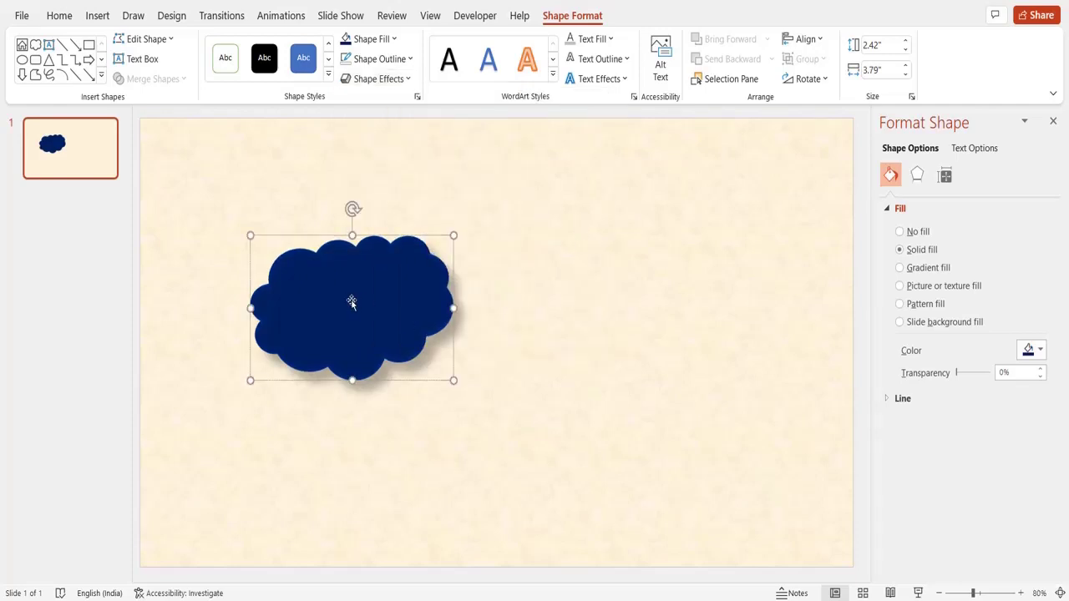
pyautogui.write('JUMP TO ')
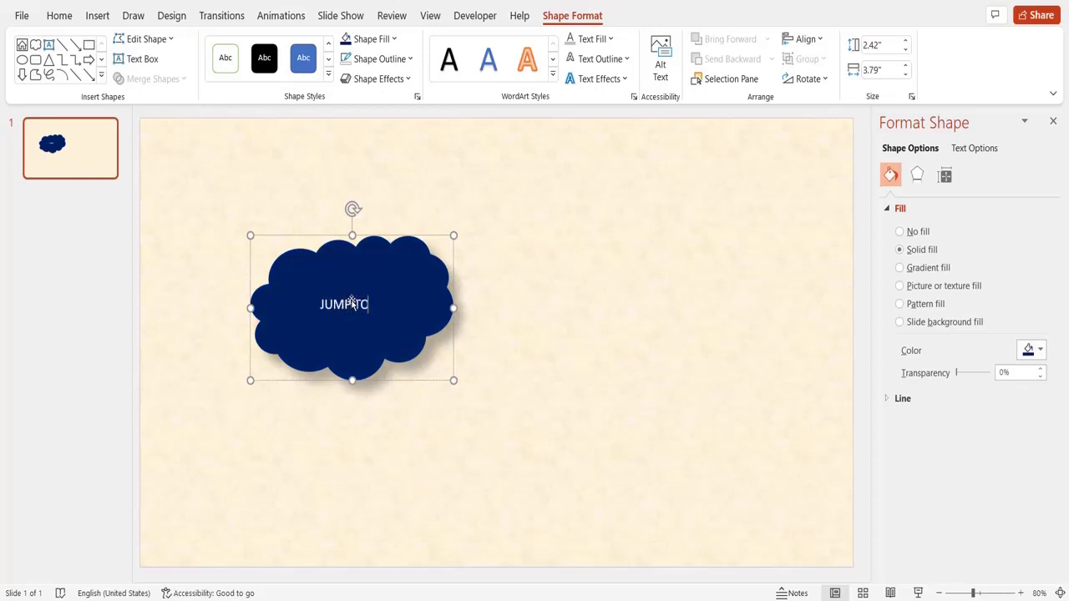
pyautogui.write('SLIDE 1')
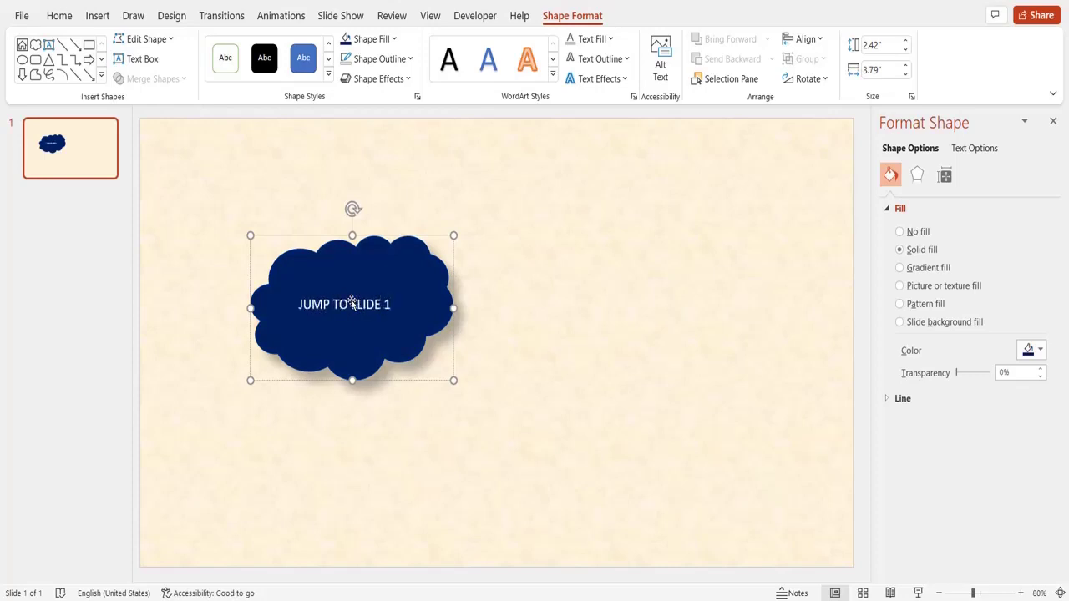
pyautogui.hotkey('ctrl', 'a')
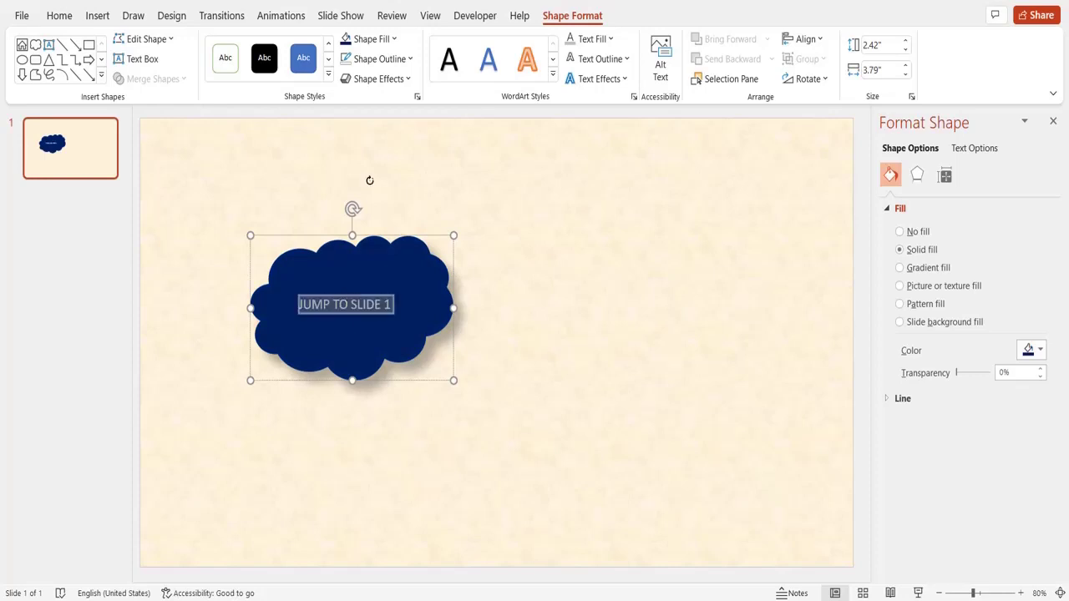
pyautogui.click(591, 42)
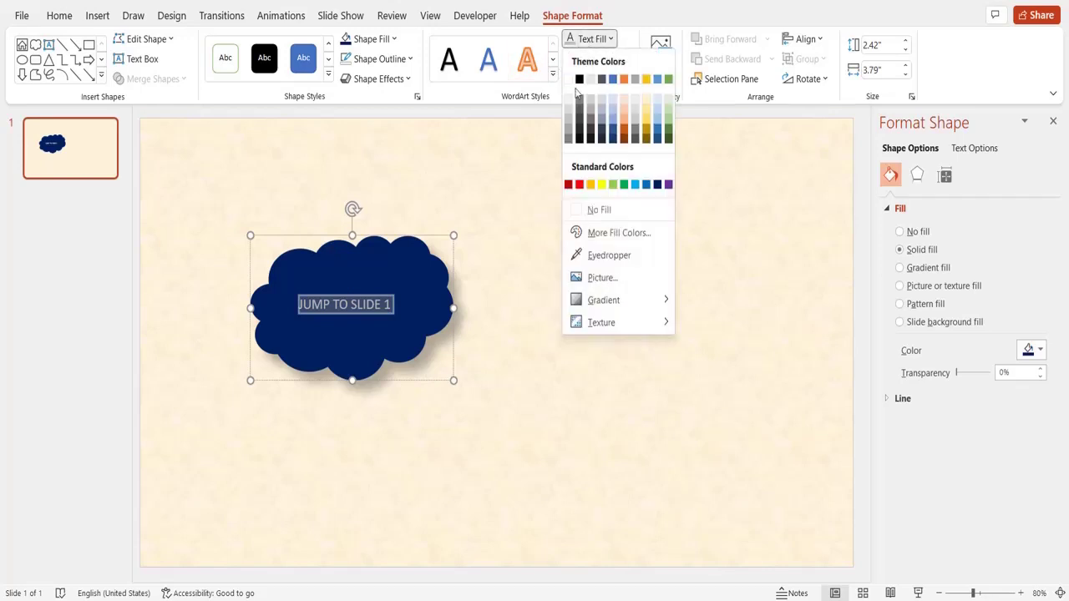
pyautogui.click(569, 121)
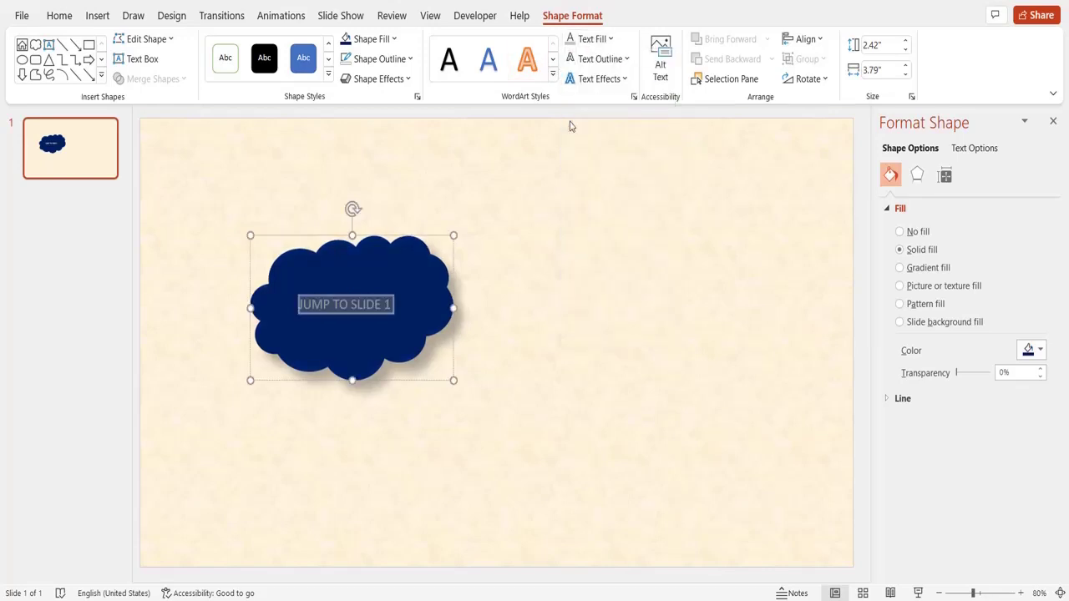
pyautogui.click(601, 66)
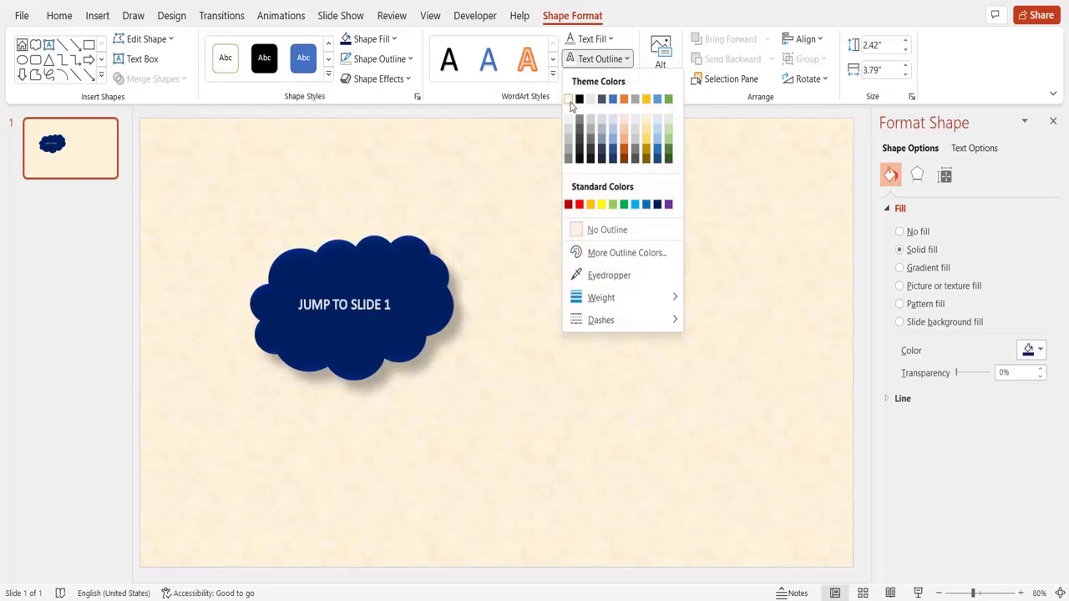
pyautogui.click(571, 106)
pyautogui.click(598, 60)
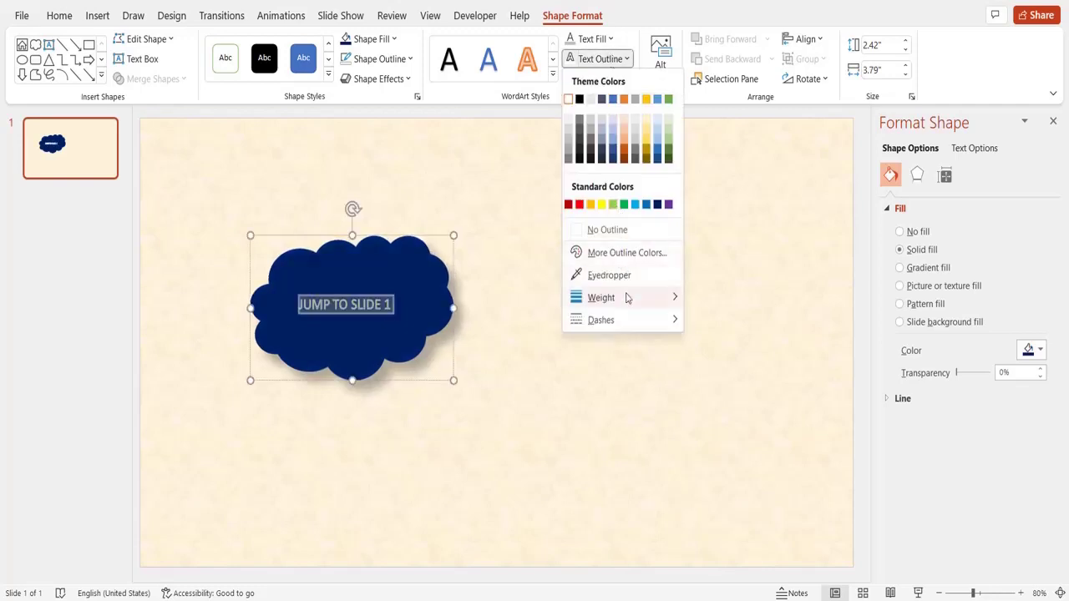
pyautogui.moveTo(628, 297)
pyautogui.click(731, 398)
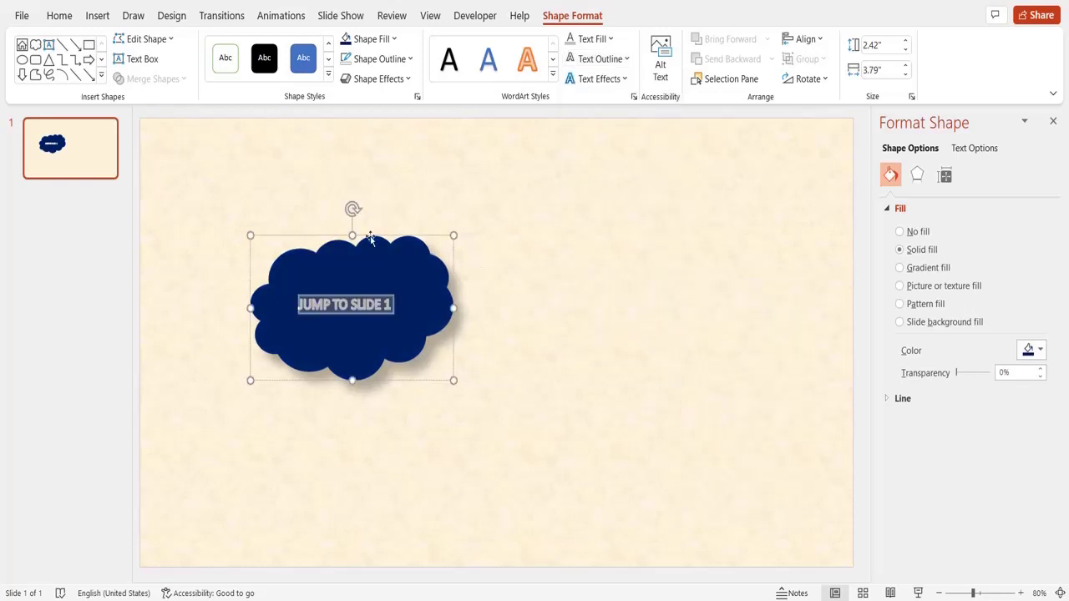
# Step: Enlarge the cloud's text to font size 28
pyautogui.click(66, 18)
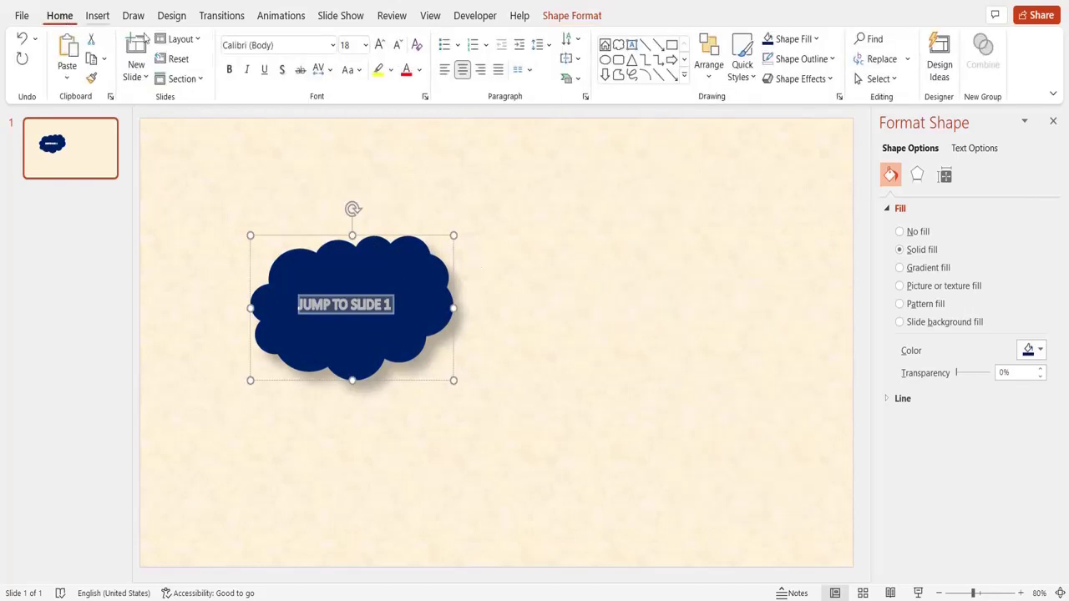
pyautogui.click(379, 46)
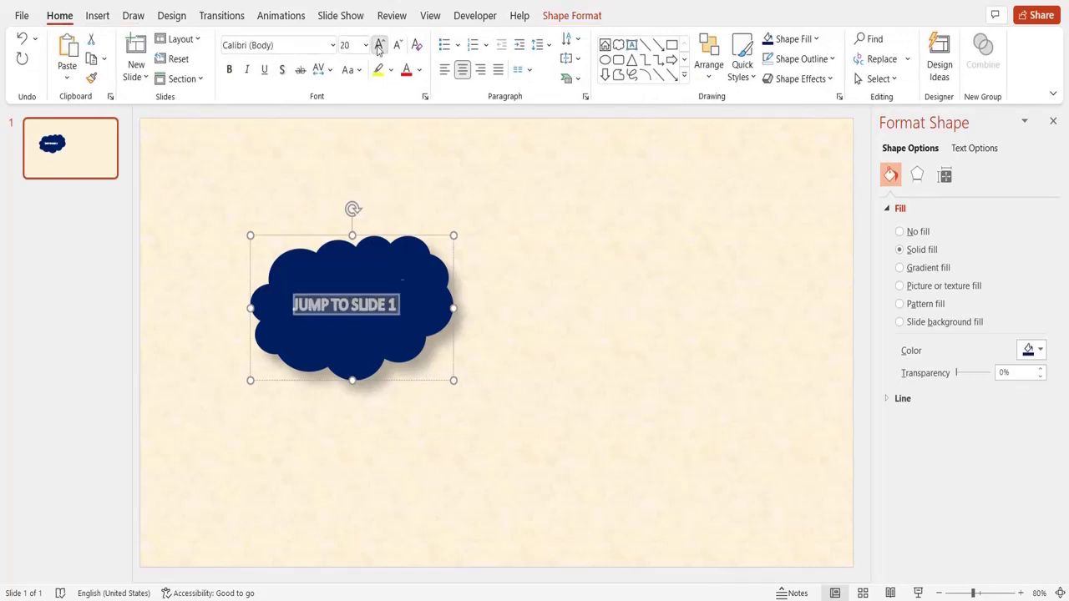
pyautogui.click(379, 46)
pyautogui.click(379, 46)
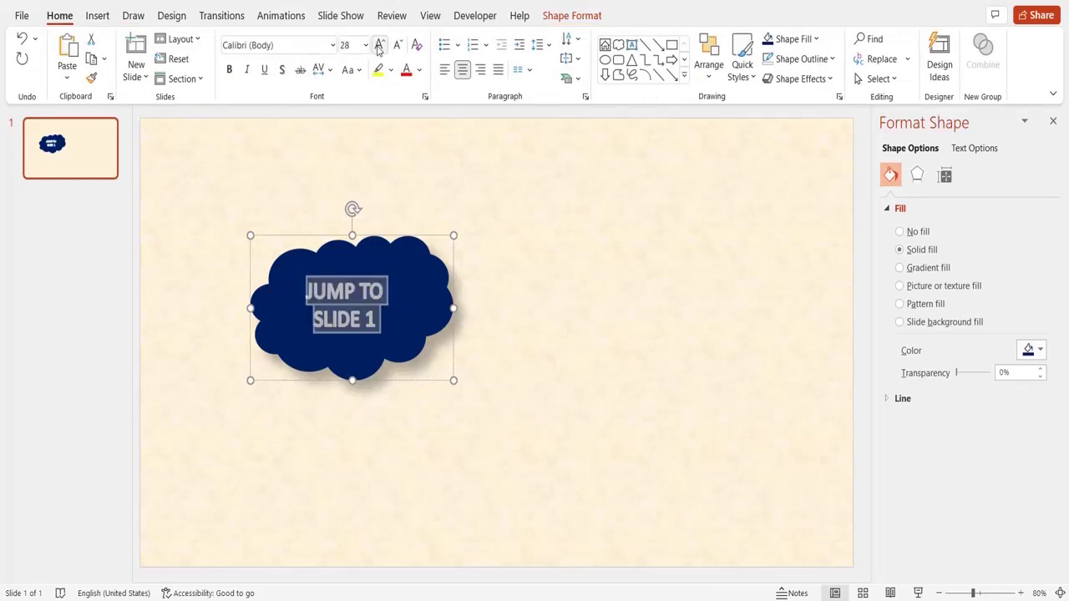
pyautogui.click(475, 327)
# Step: Copy the cloud to the right and change its text to 'JUMP TO SLIDE 2'
pyautogui.click(434, 316)
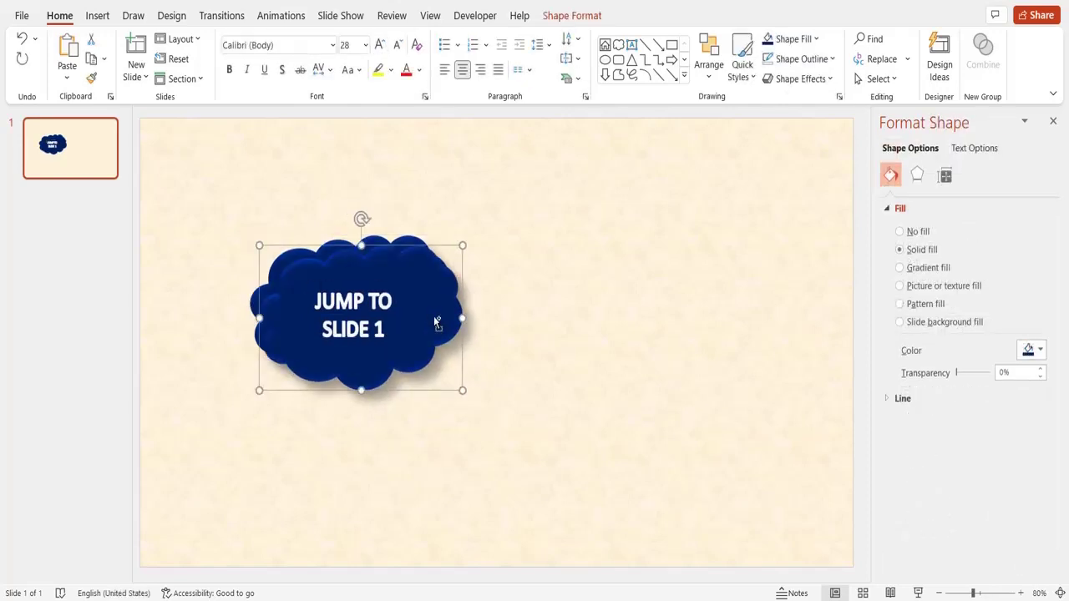
pyautogui.moveTo(433, 315)
pyautogui.keyDown('ctrl'); pyautogui.mouseDown()
pyautogui.moveTo(660, 285)
pyautogui.moveTo(710, 300)
pyautogui.mouseUp(); pyautogui.keyUp('ctrl')
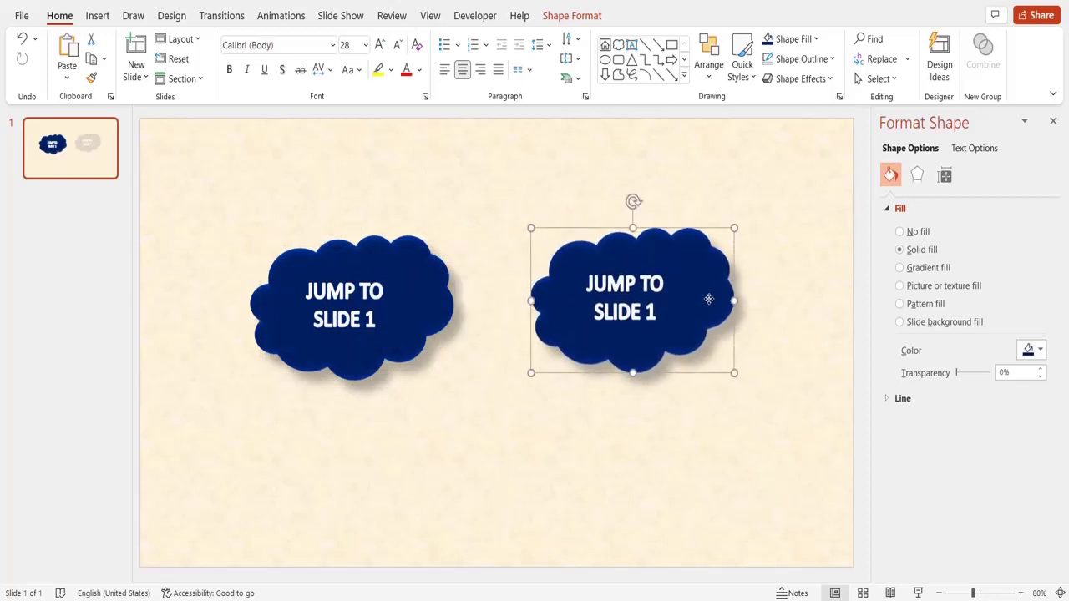
pyautogui.doubleClick(660, 312)
pyautogui.press('BackSpace')
pyautogui.write('2')
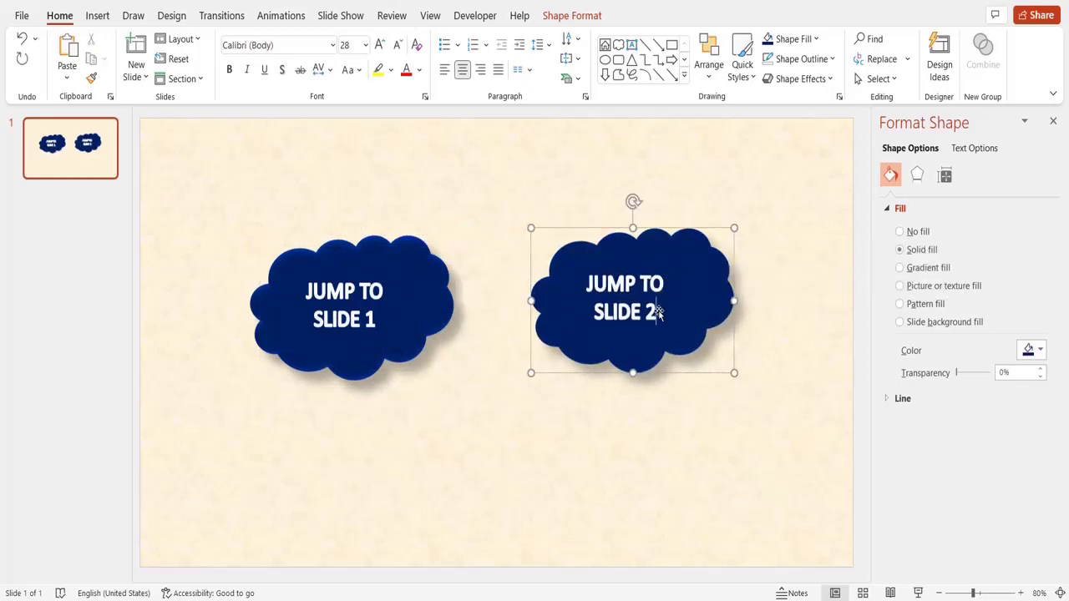
pyautogui.click(605, 476)
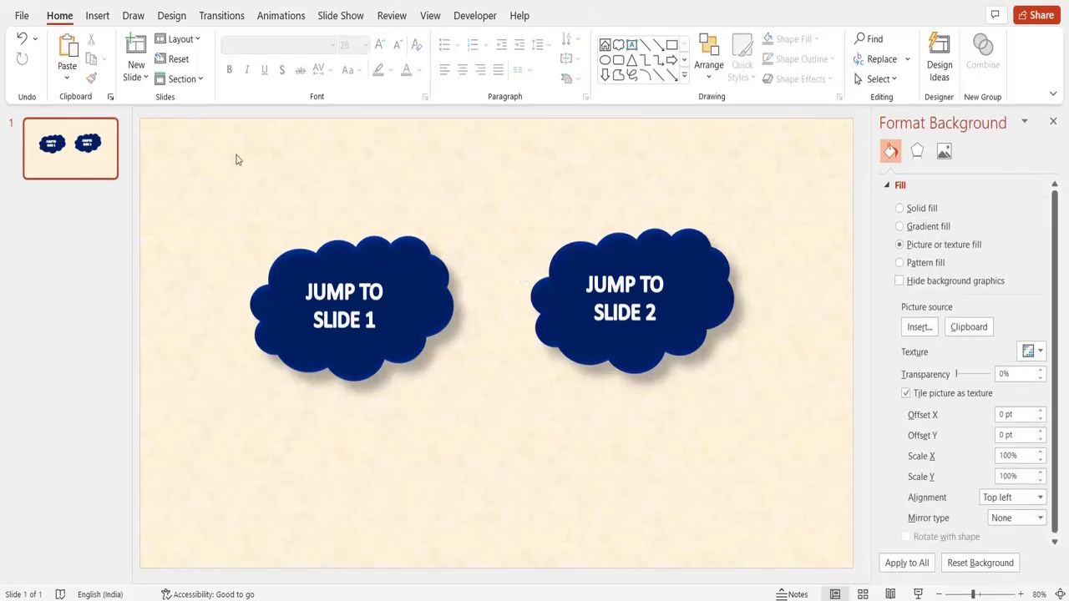
# Step: Add slide 2 with a snowy mountain peak stock photo, searched as 'mountains', as its background
pyautogui.click(135, 52)
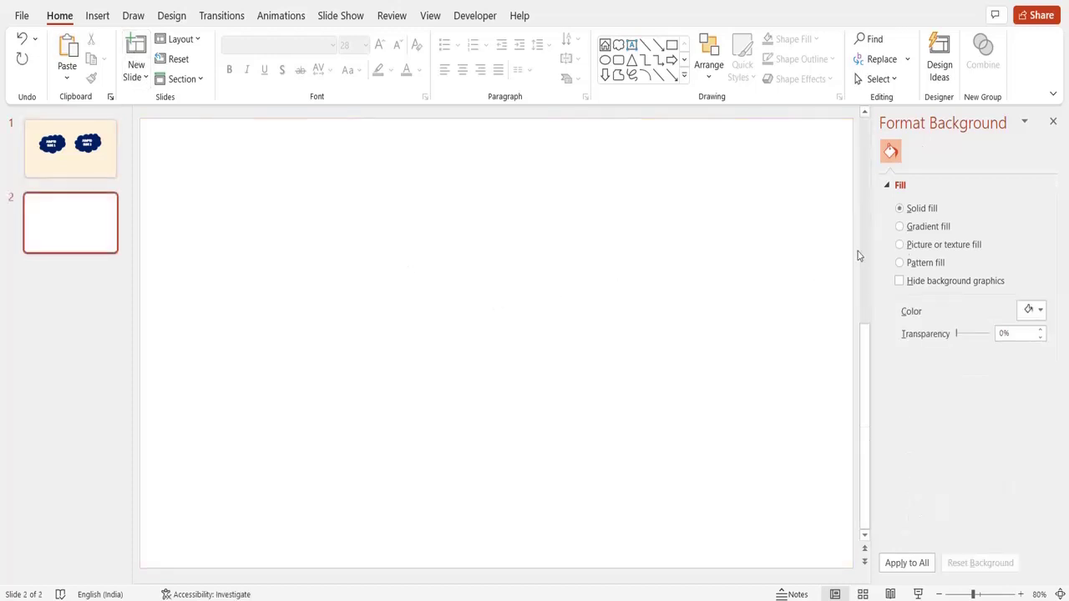
pyautogui.click(910, 245)
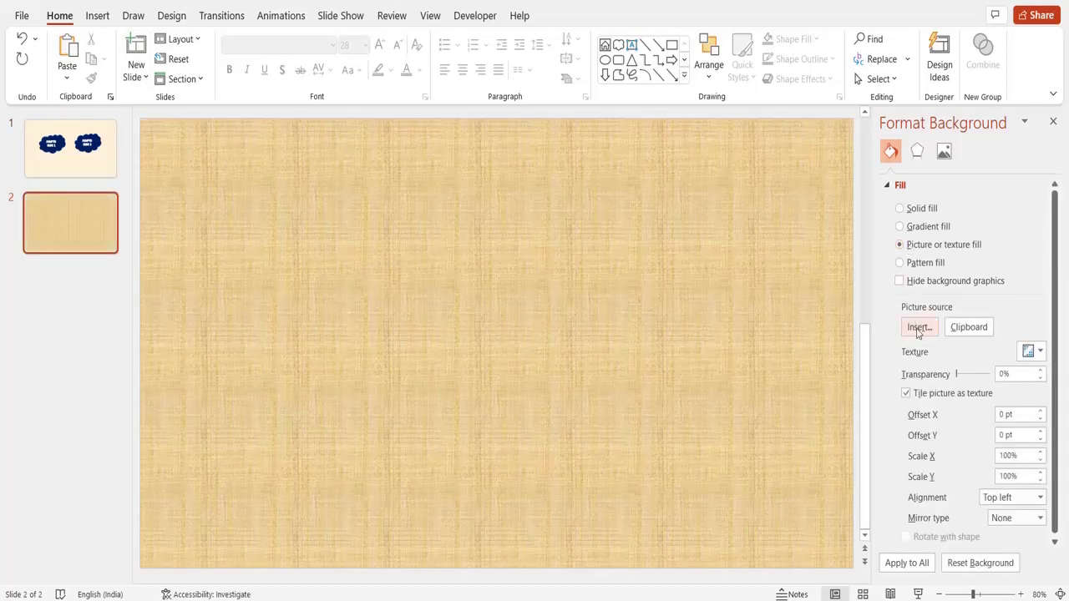
pyautogui.click(918, 328)
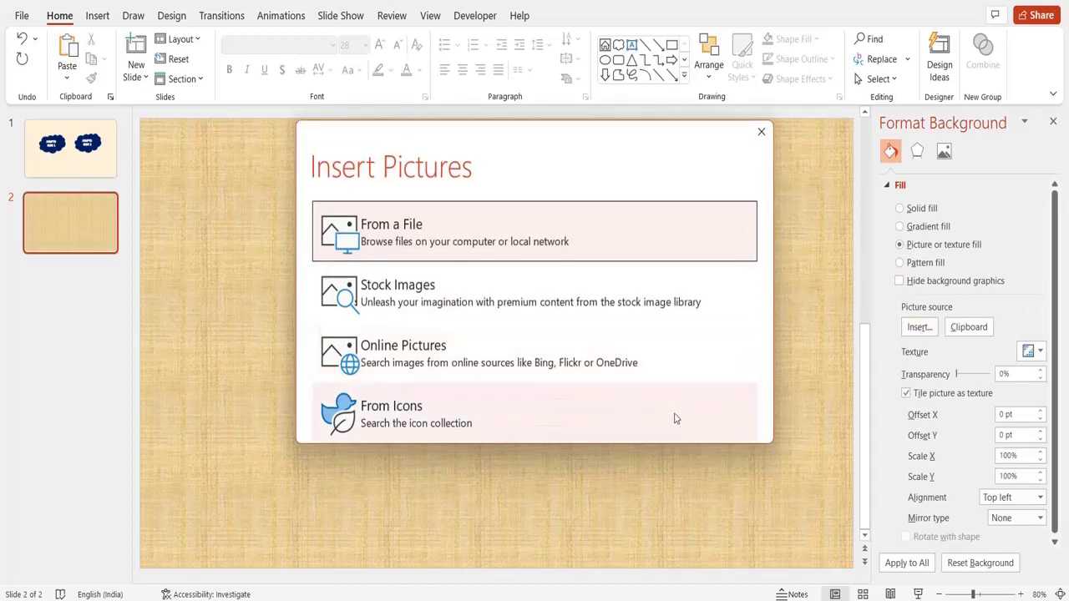
pyautogui.click(609, 294)
pyautogui.write('mountains')
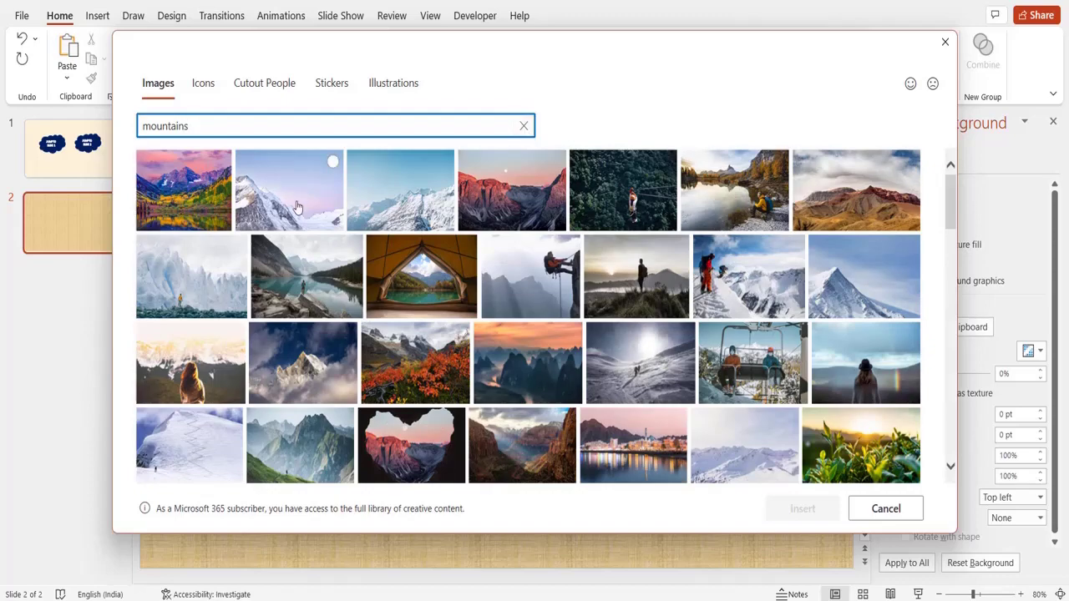
pyautogui.click(297, 207)
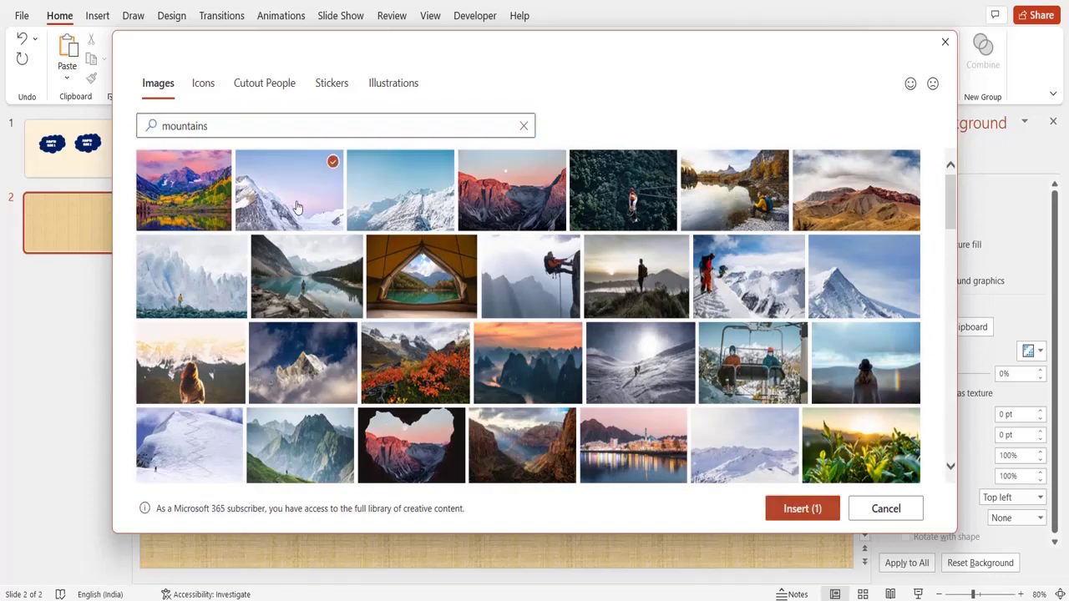
pyautogui.click(783, 513)
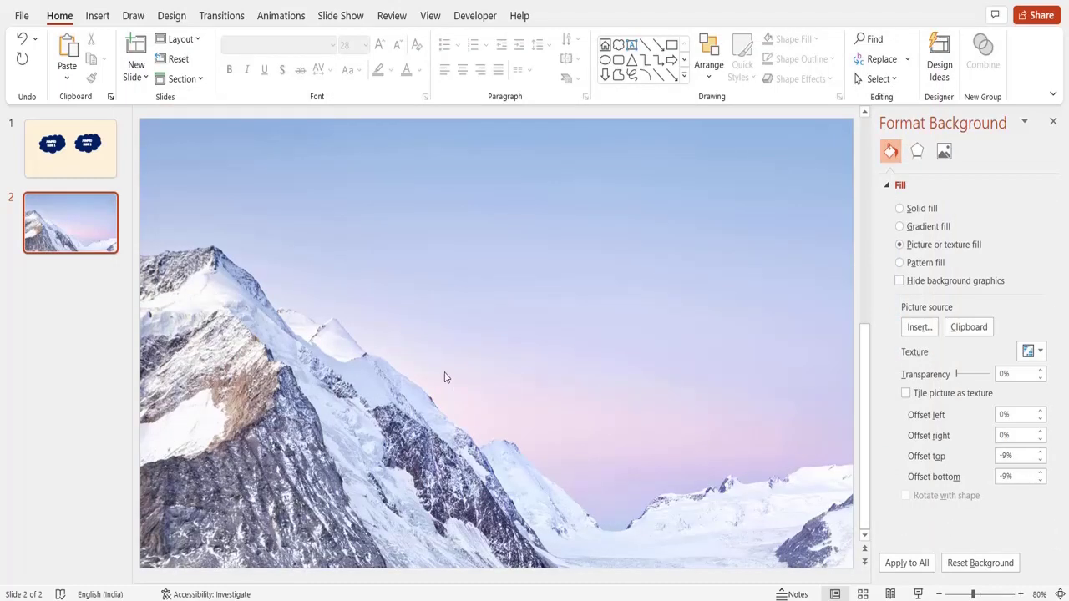
pyautogui.click(103, 26)
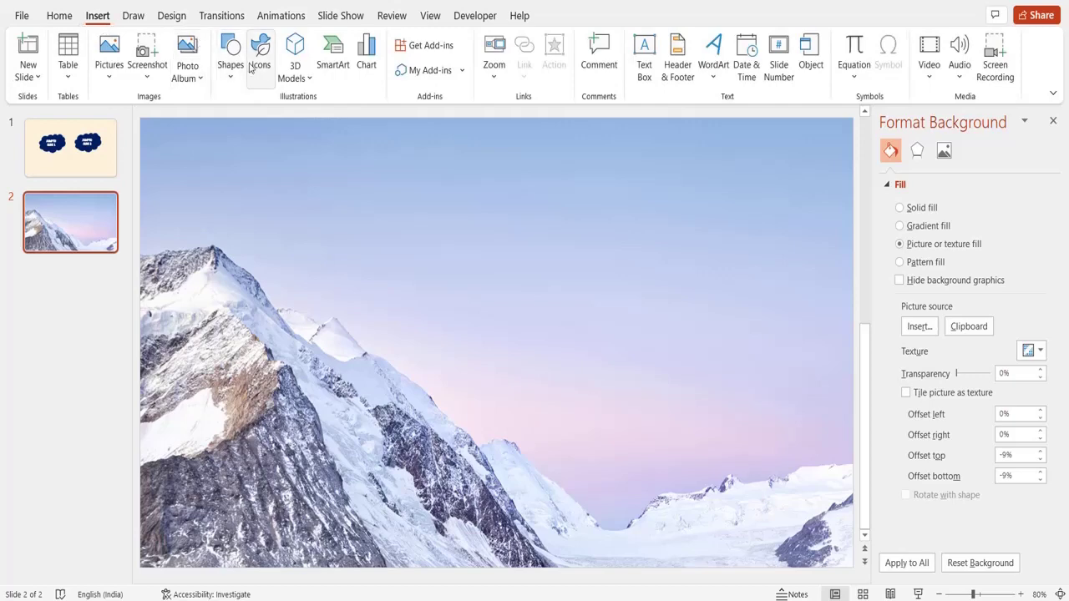
# Step: Insert the dark house icon found by searching 'ho' in the icon library
pyautogui.click(259, 57)
pyautogui.write('house')
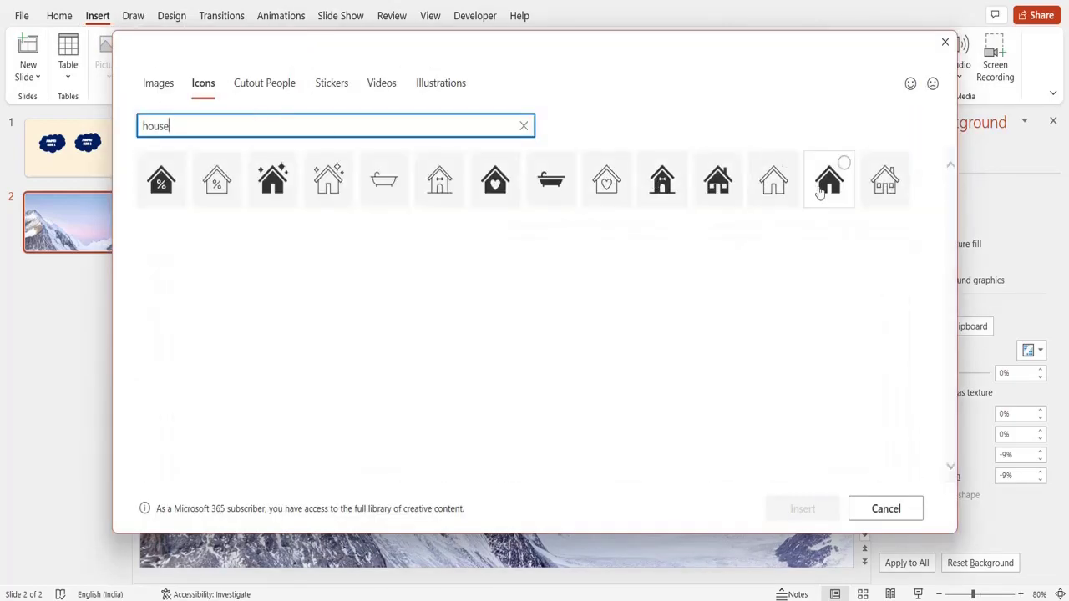
pyautogui.click(830, 182)
pyautogui.click(795, 510)
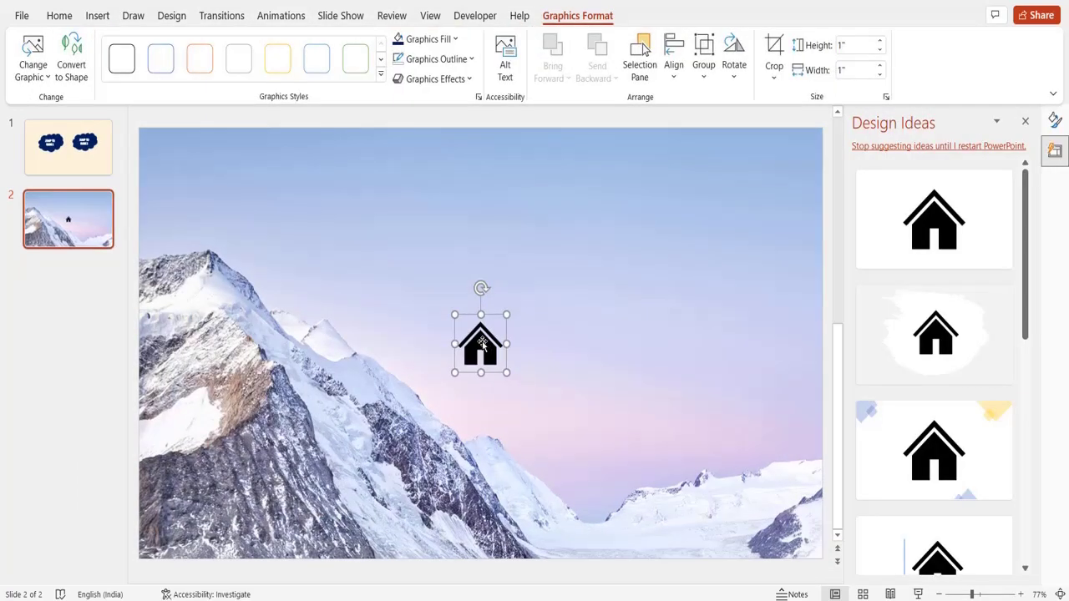
# Step: Move the house icon to the upper right and fill it white with a light grey outline
pyautogui.moveTo(486, 344)
pyautogui.mouseDown()
pyautogui.moveTo(749, 192)
pyautogui.moveTo(754, 178)
pyautogui.mouseUp()
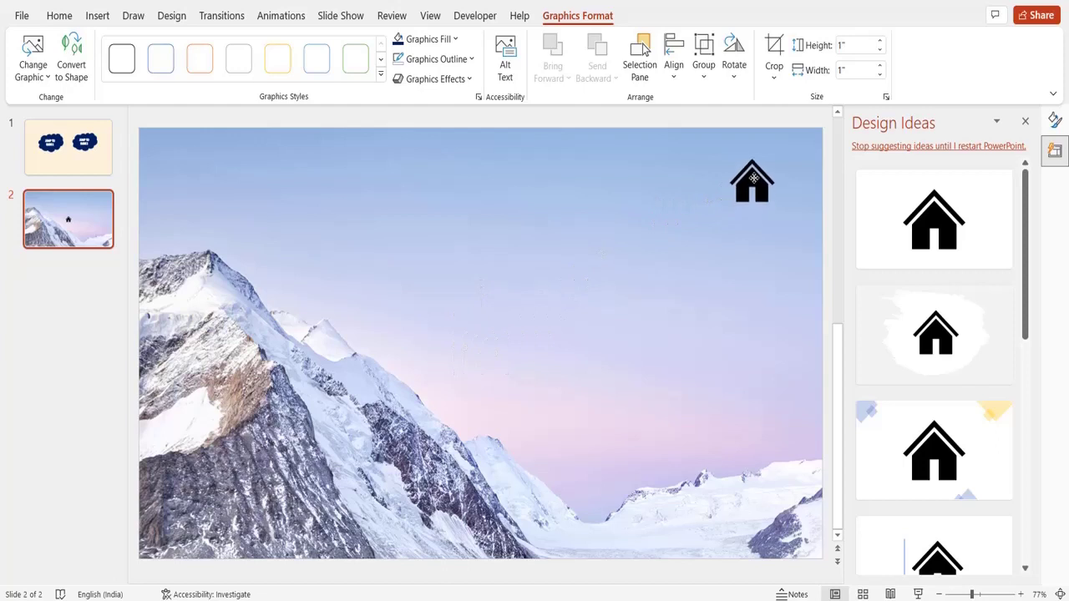
pyautogui.click(446, 39)
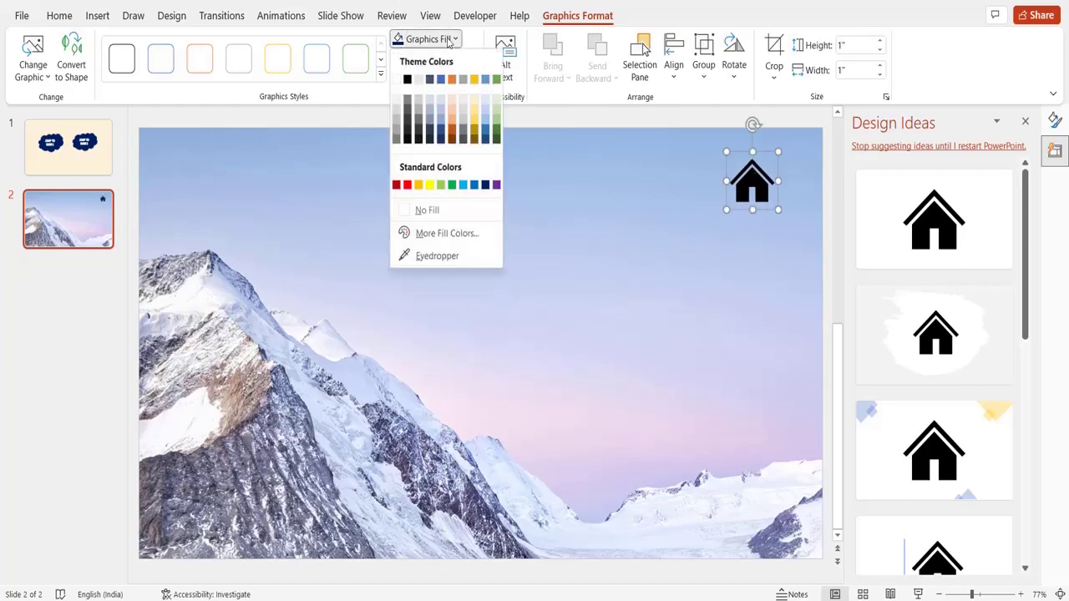
pyautogui.click(398, 79)
pyautogui.click(451, 64)
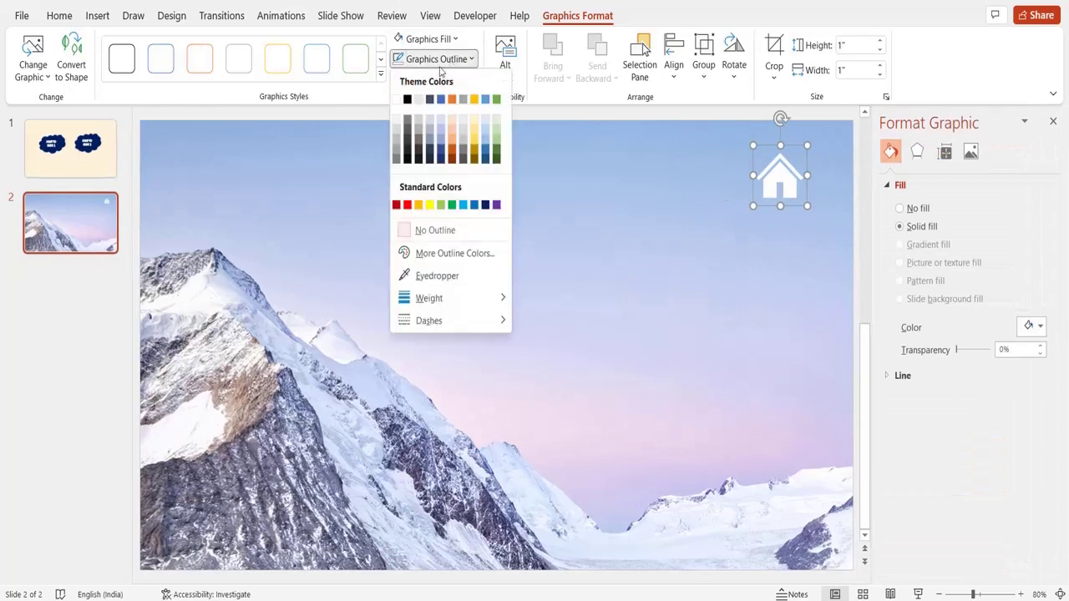
pyautogui.click(394, 140)
# Step: Thicken the icon's outline and apply a preset 3-D effect
pyautogui.click(436, 58)
pyautogui.moveTo(473, 300)
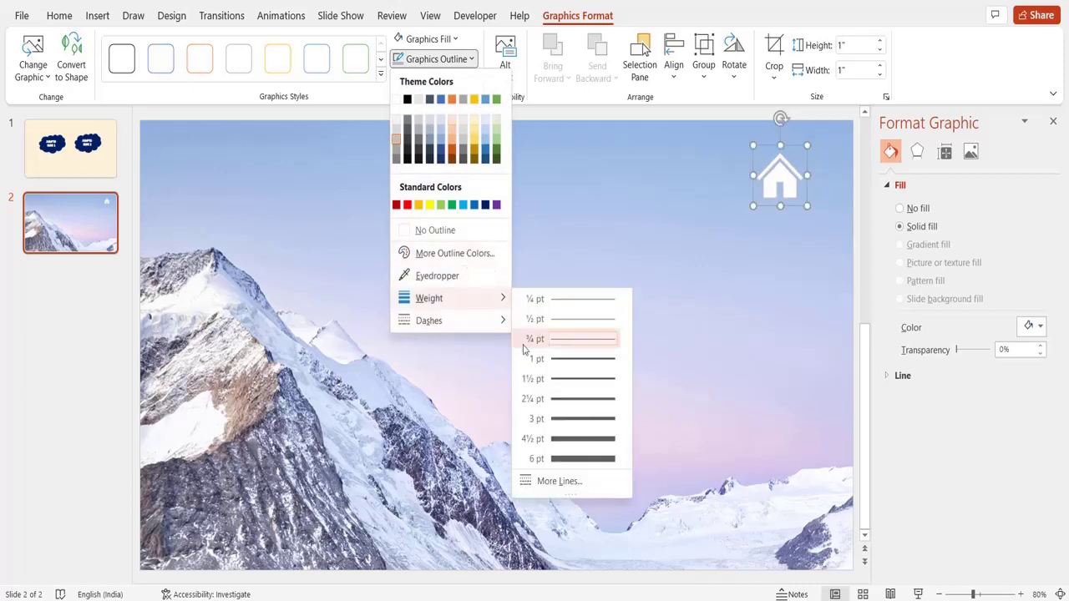
pyautogui.click(541, 402)
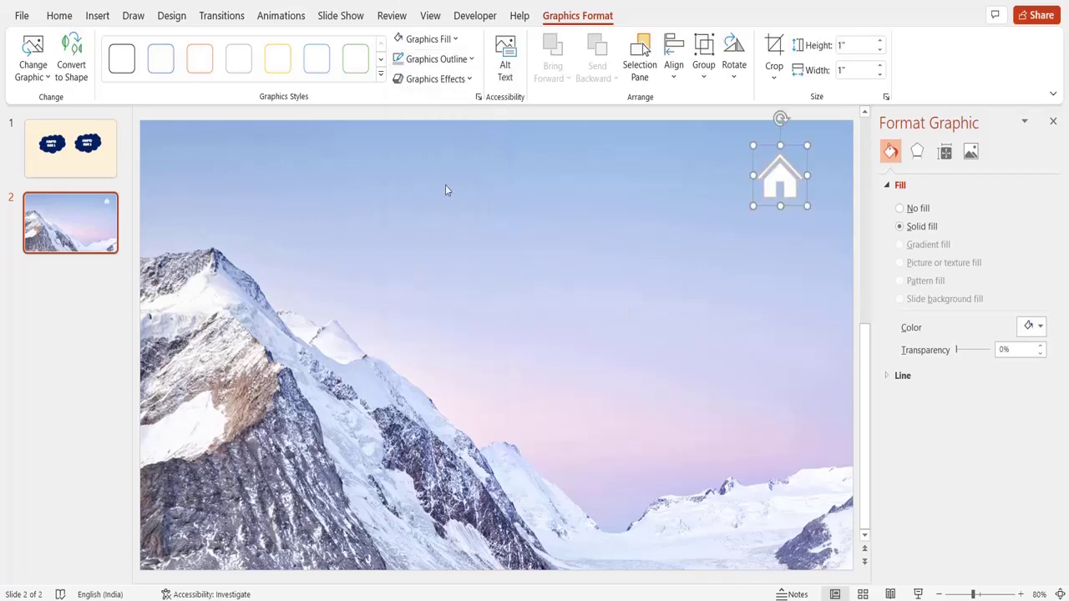
pyautogui.click(441, 79)
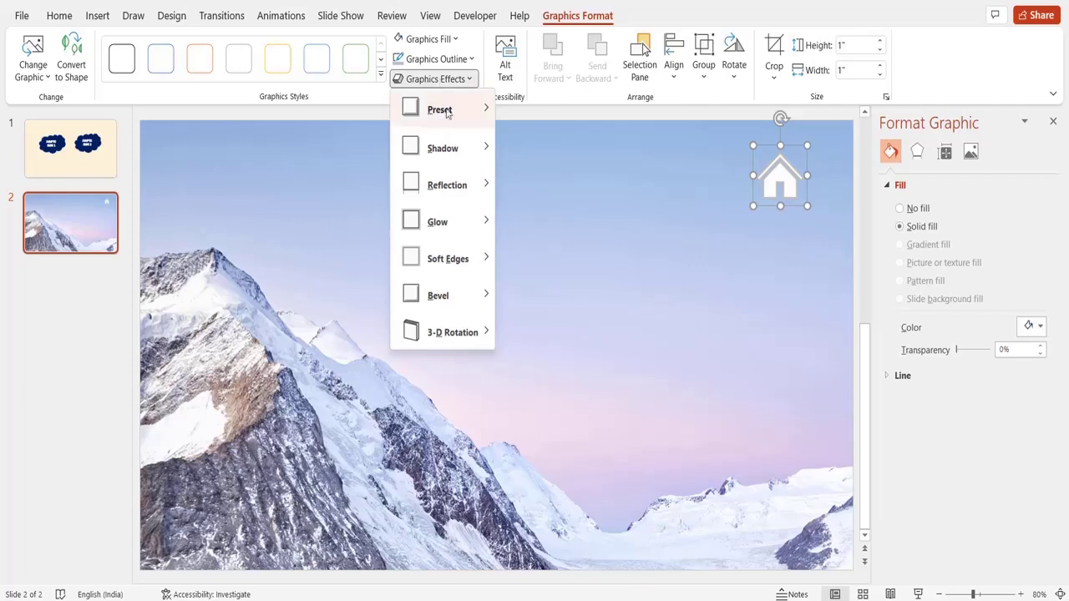
pyautogui.moveTo(451, 114)
pyautogui.click(585, 221)
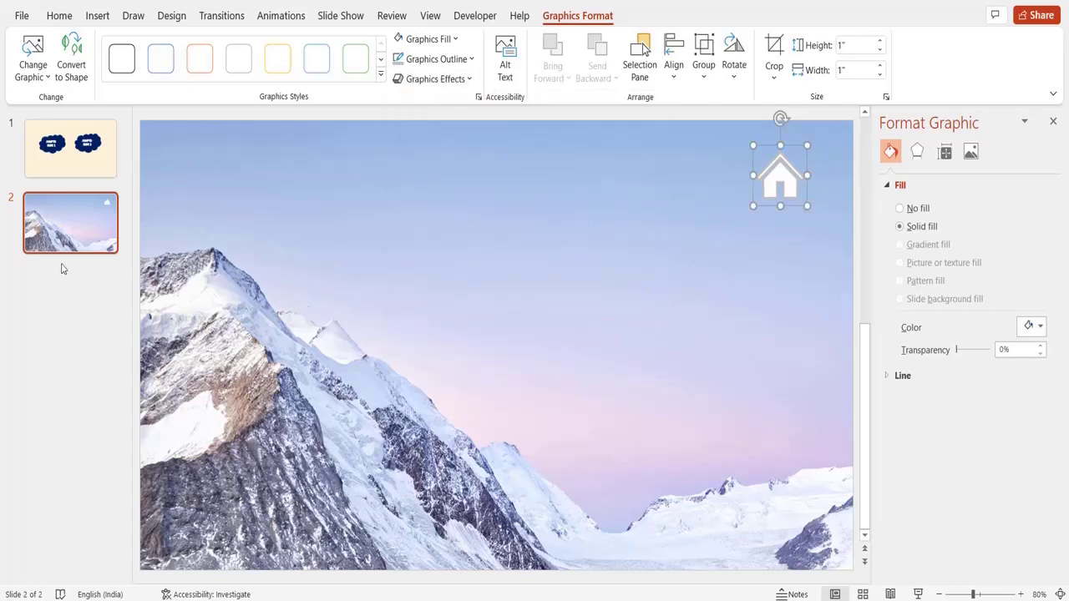
# Step: Duplicate slide 2 as slide 3 and replace its background with the cloudy red mountain stock photo
pyautogui.click(86, 253)
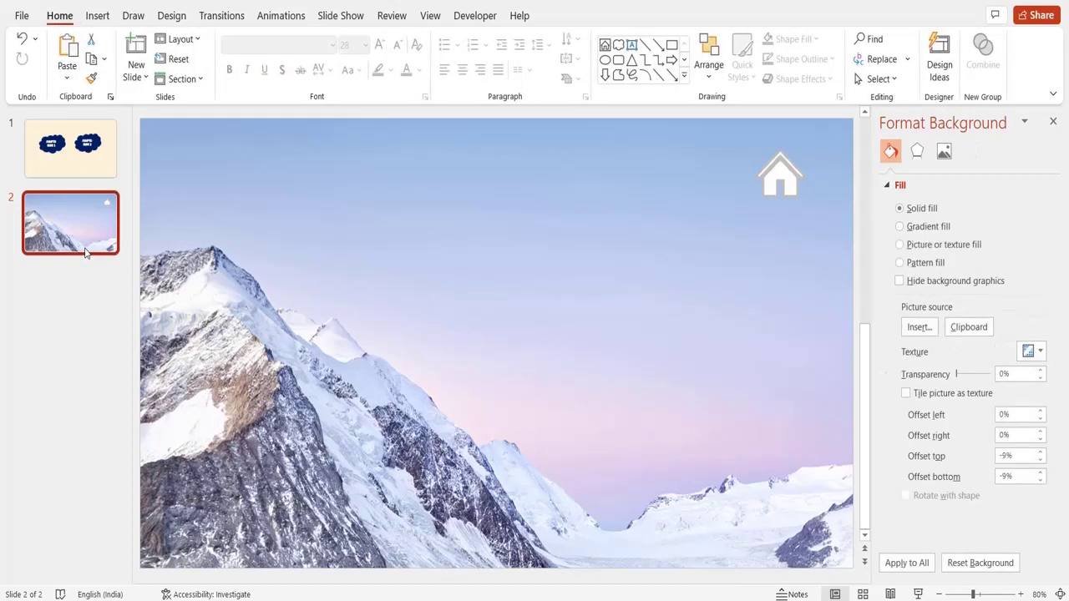
pyautogui.hotkey('ctrl', 'd')
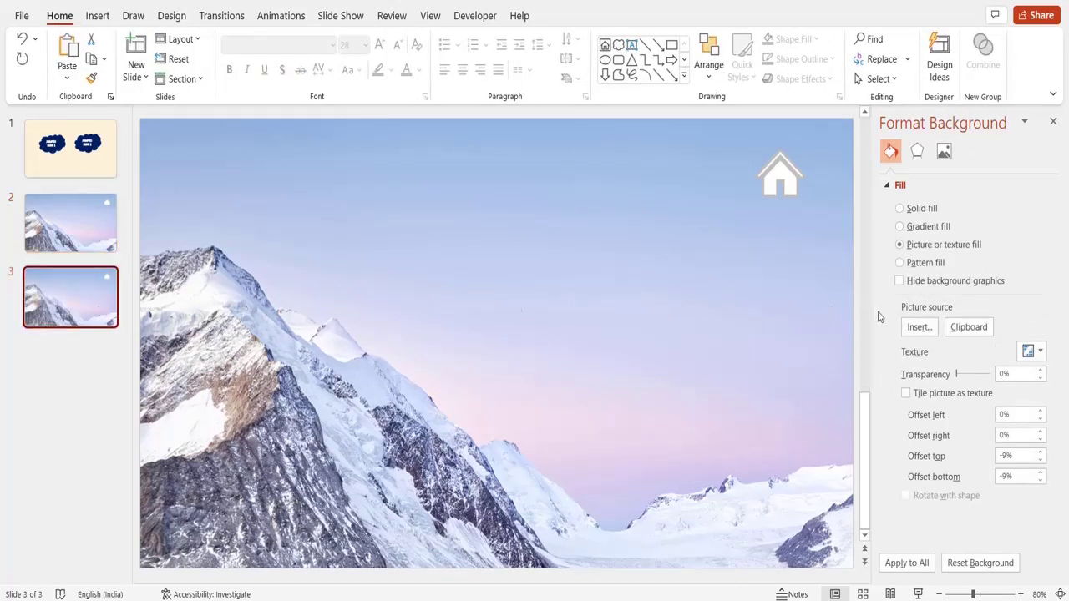
pyautogui.click(919, 327)
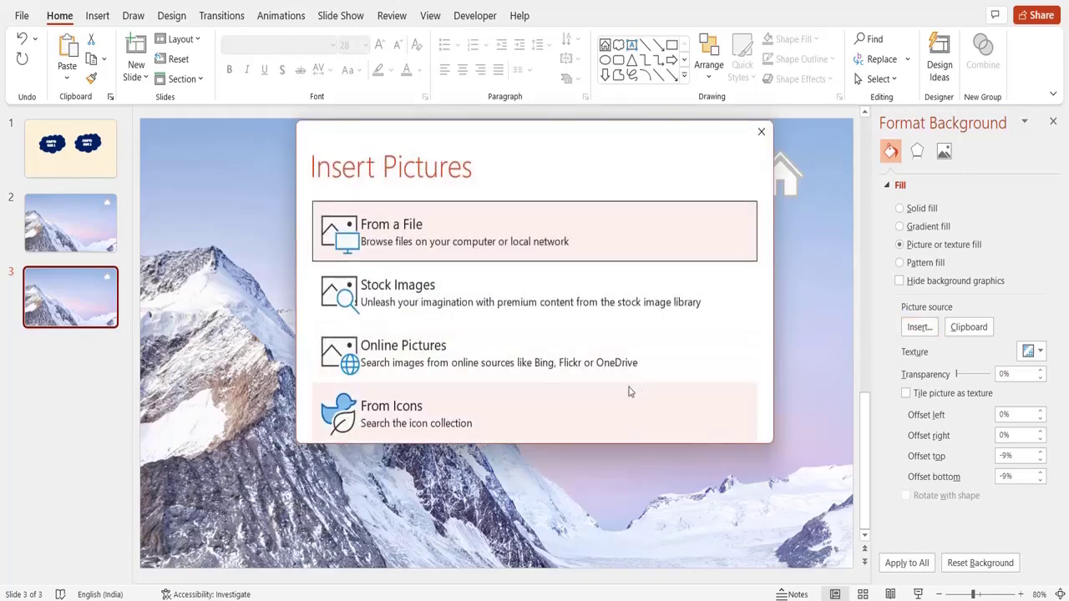
pyautogui.click(627, 394)
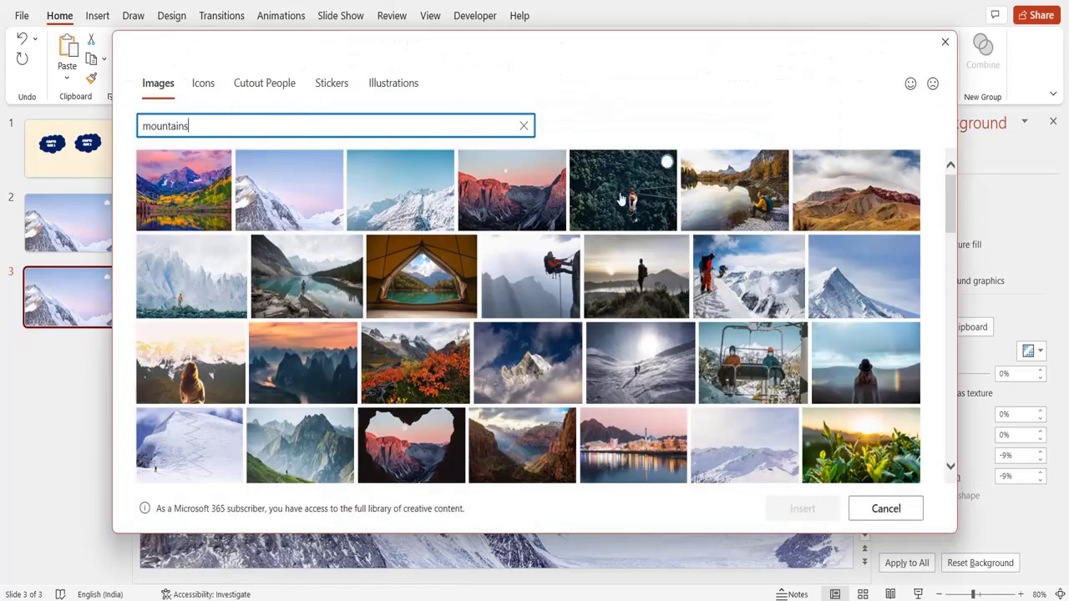
pyautogui.click(839, 213)
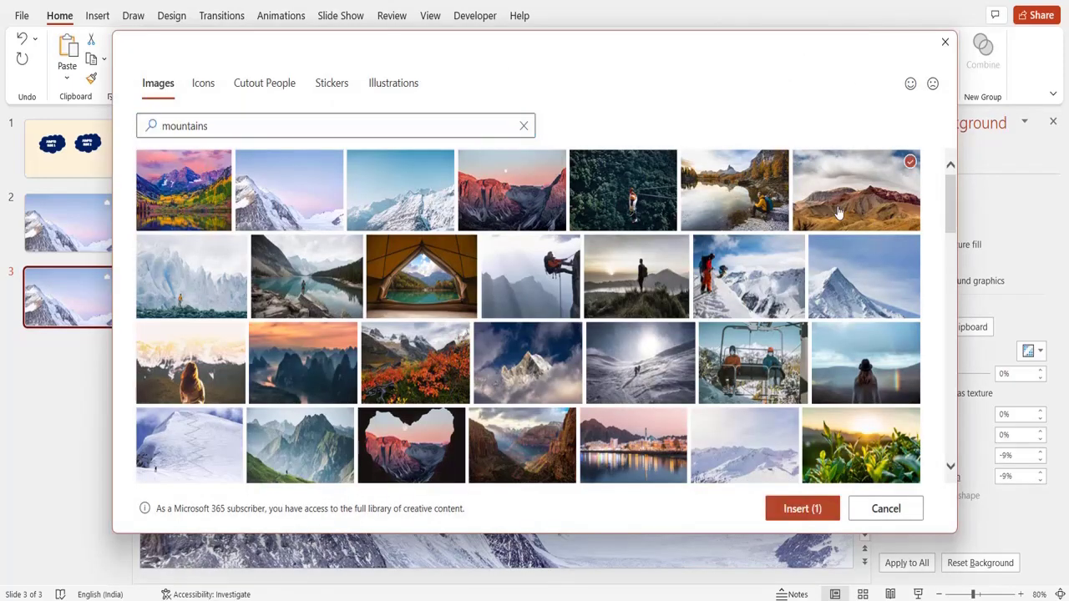
pyautogui.click(815, 508)
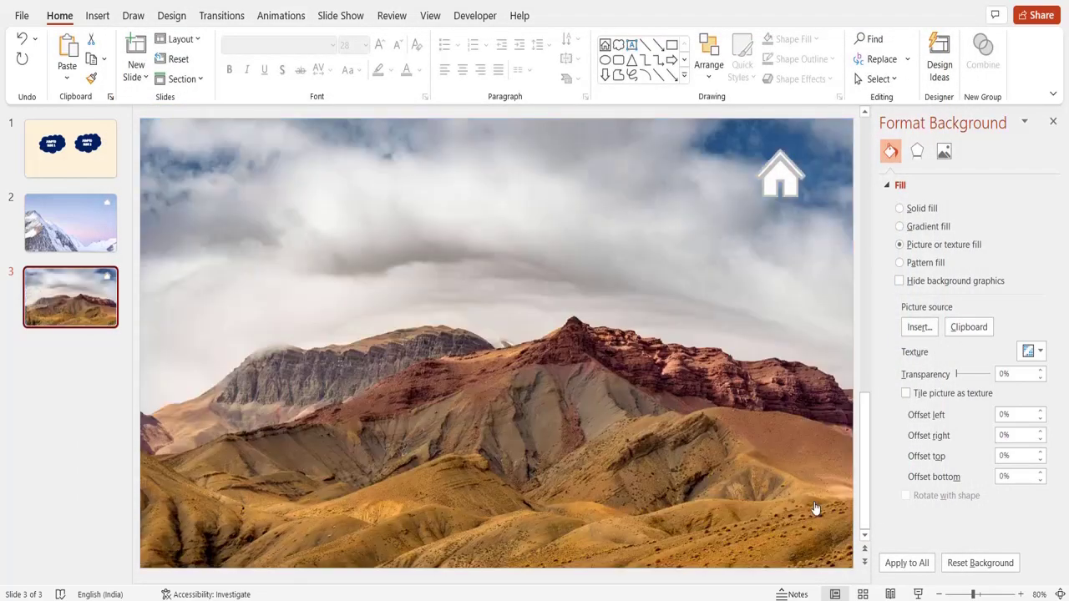
# Step: Link slide 3's home icon to the first slide
pyautogui.click(769, 184)
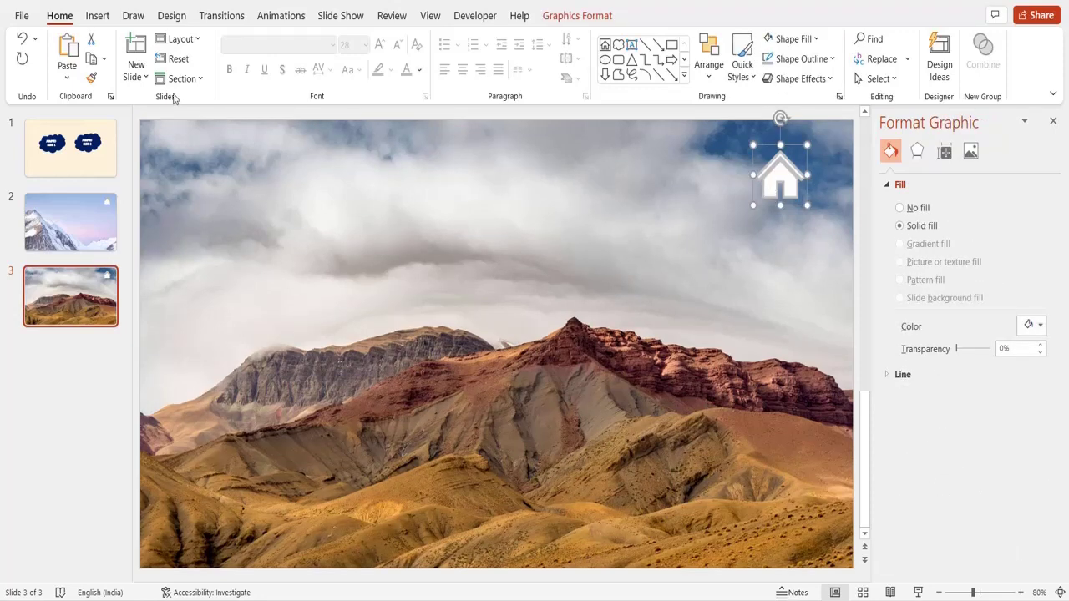
pyautogui.click(98, 15)
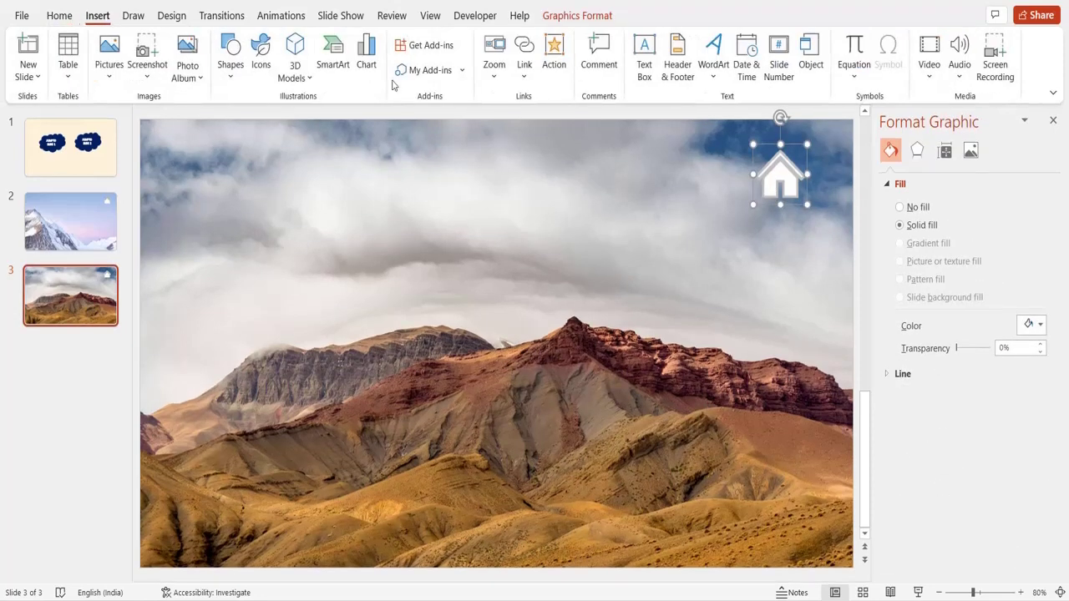
pyautogui.click(526, 83)
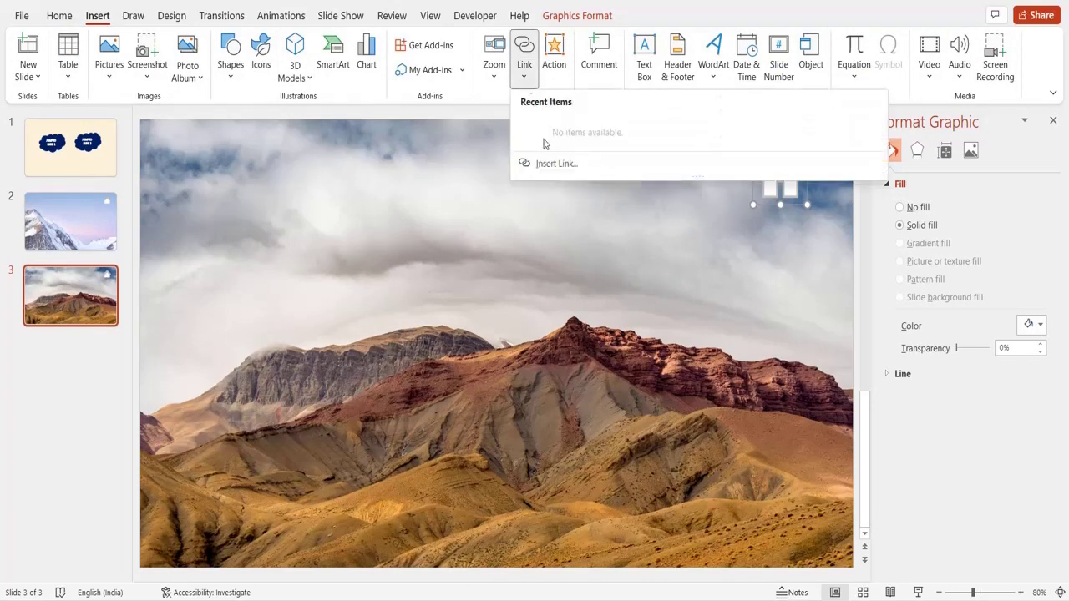
pyautogui.click(551, 164)
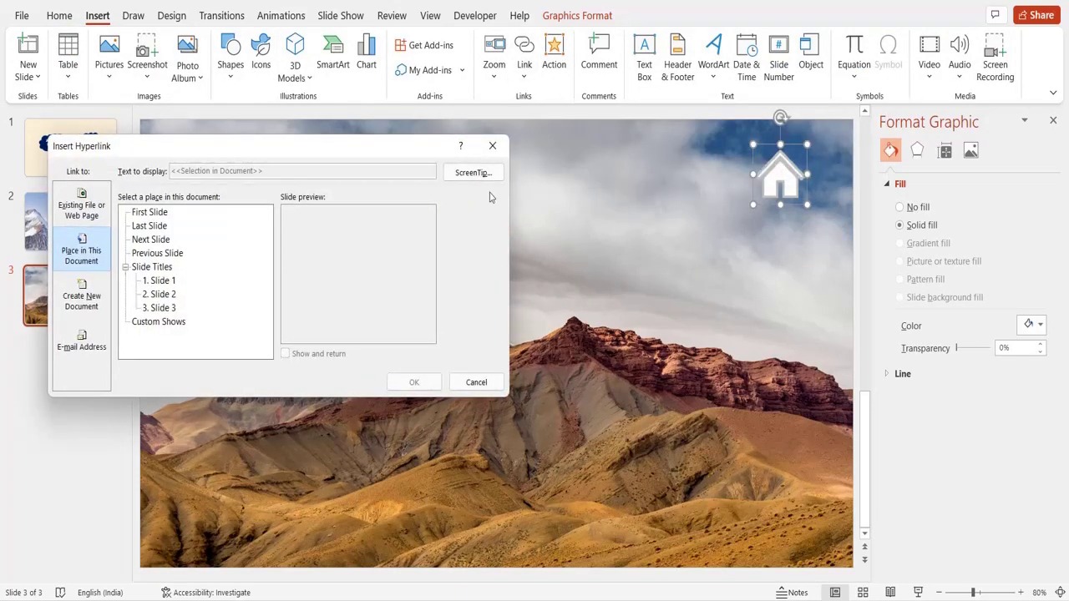
pyautogui.click(163, 214)
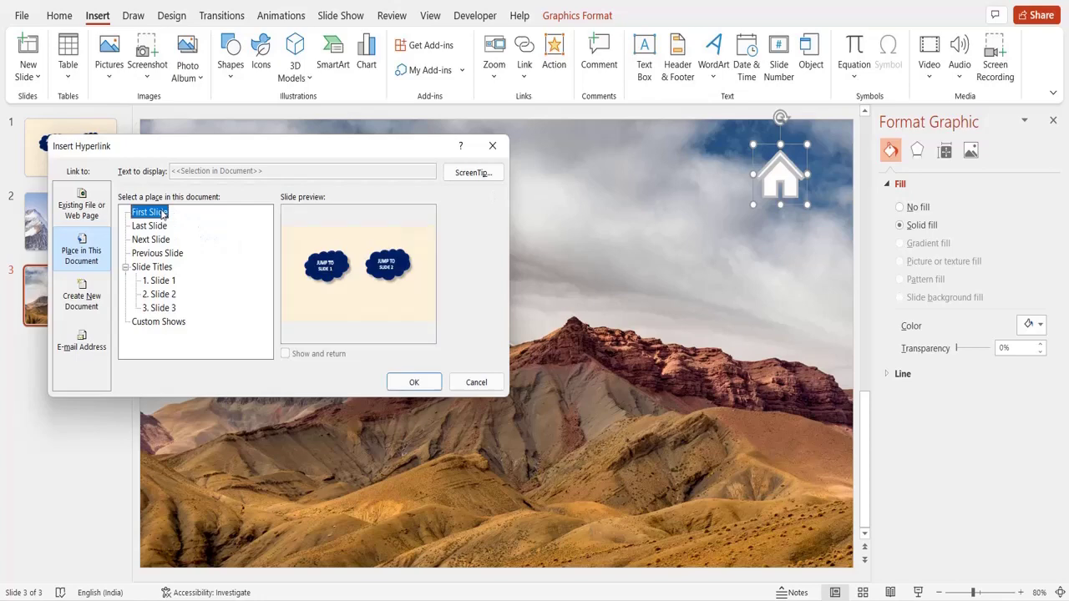
pyautogui.click(413, 383)
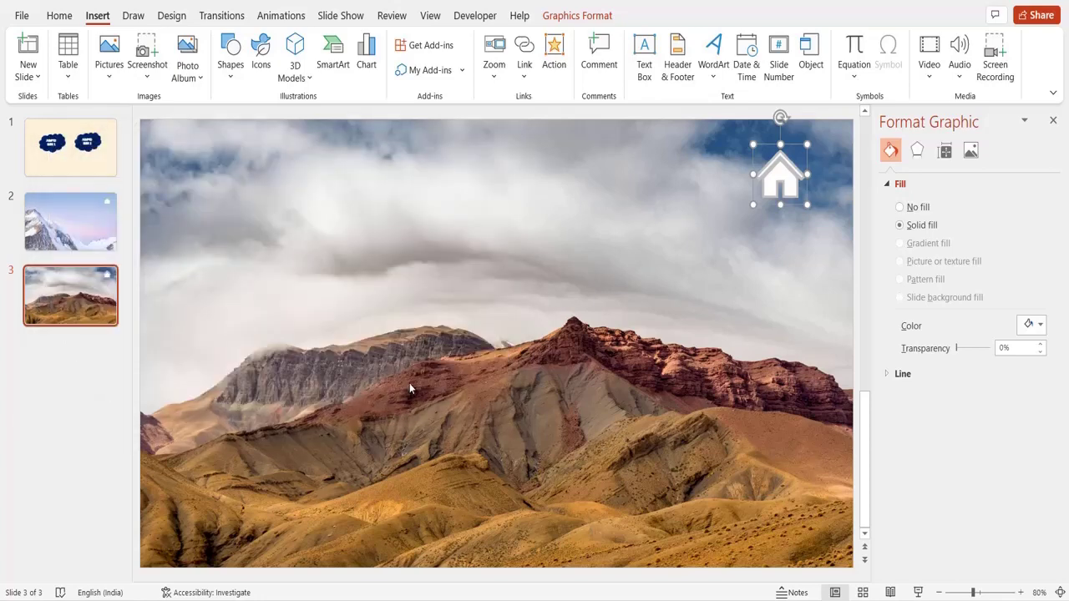
# Step: Link slide 2's home icon to the first slide
pyautogui.click(100, 242)
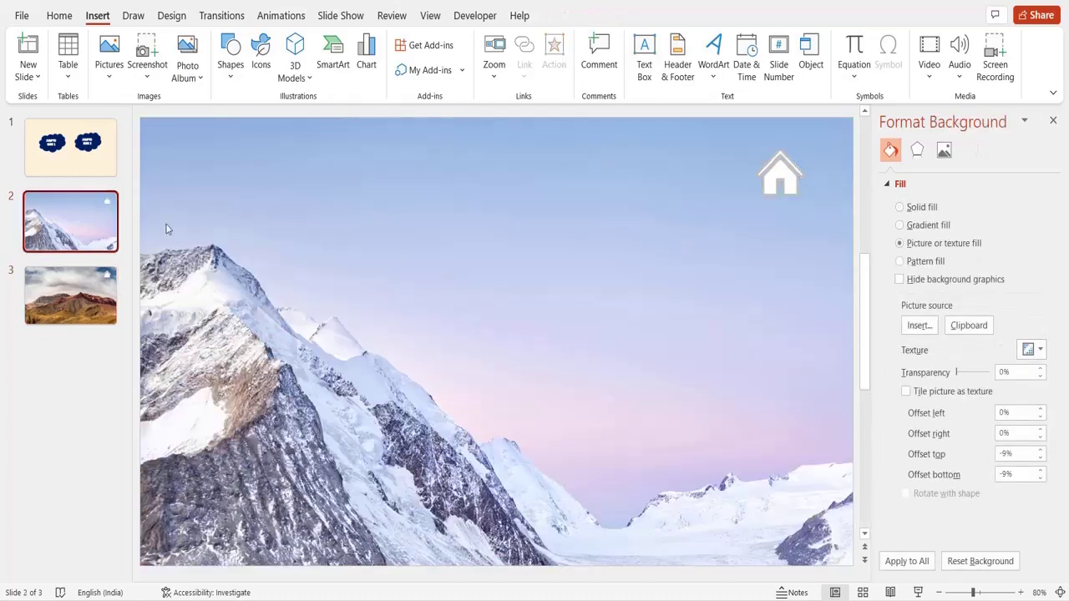
pyautogui.click(775, 185)
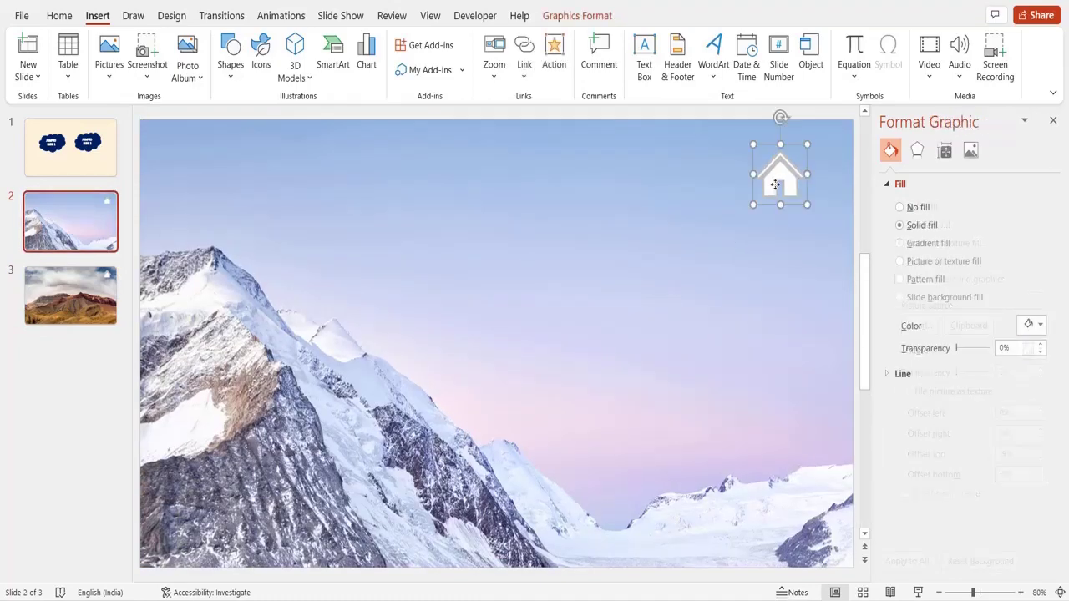
pyautogui.click(524, 73)
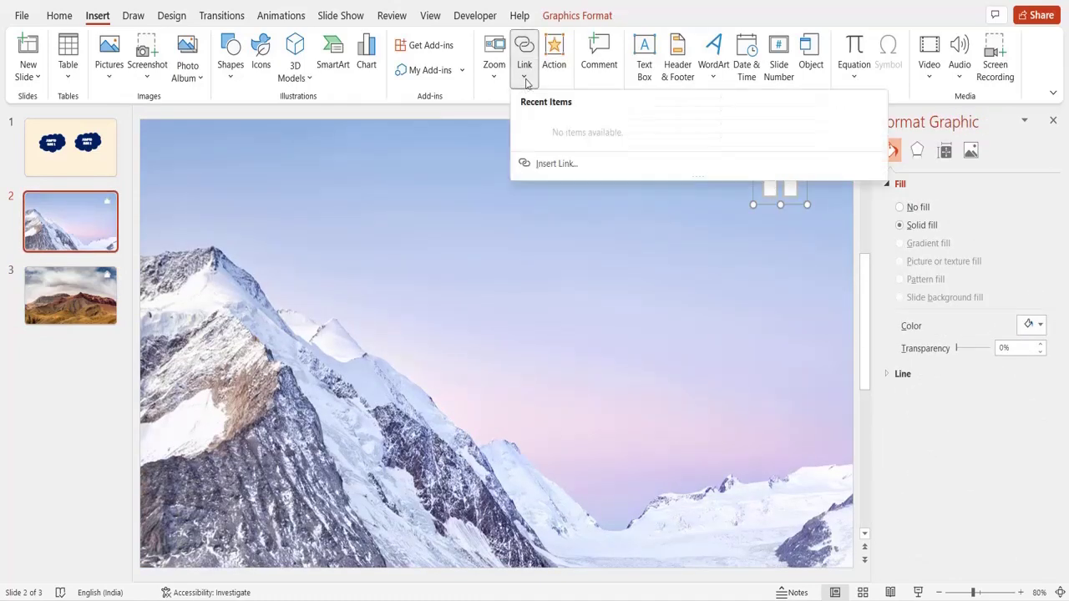
pyautogui.click(552, 164)
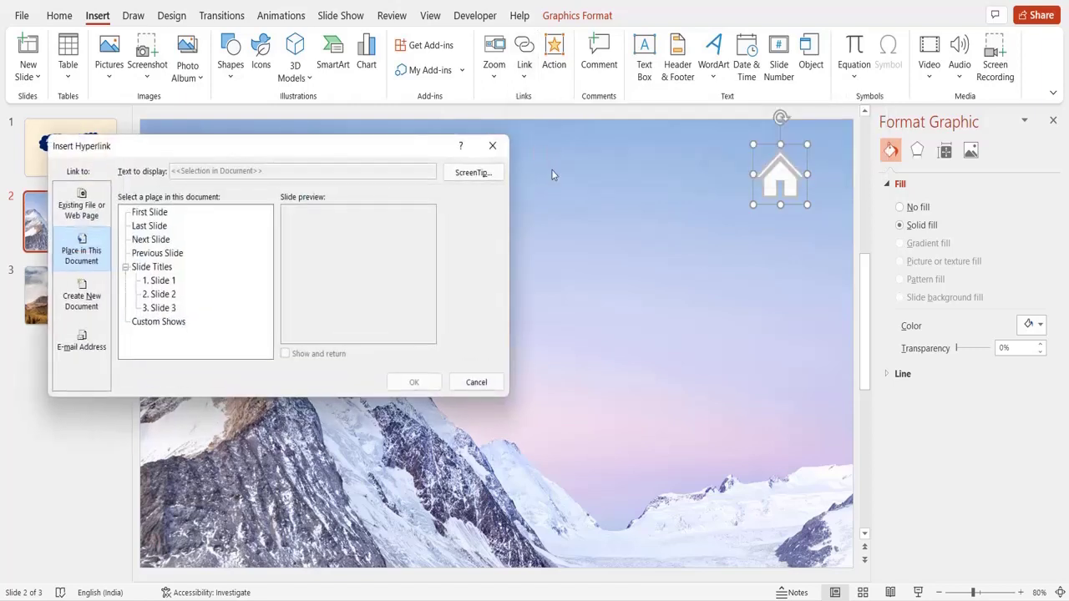
pyautogui.click(150, 212)
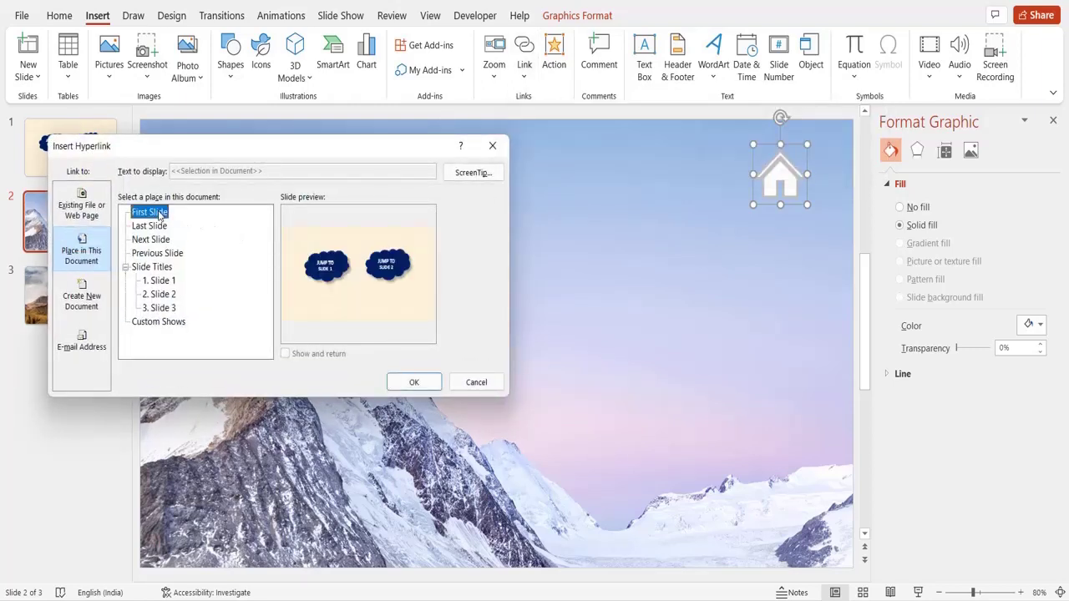
pyautogui.click(424, 387)
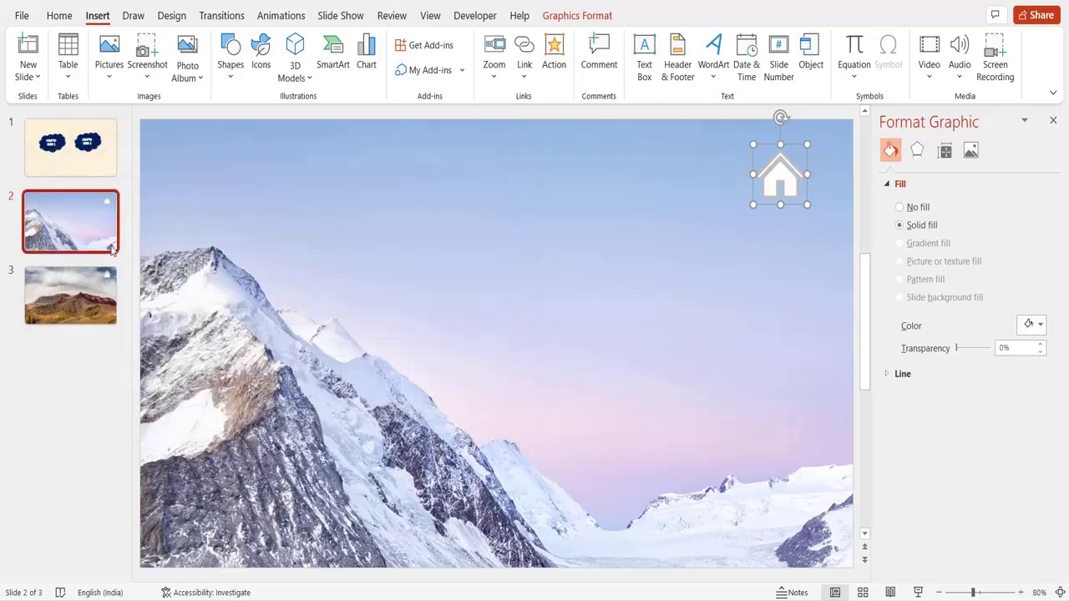
# Step: Link the JUMP TO SLIDE 1 cloud on slide 1 to Slide 2
pyautogui.click(72, 174)
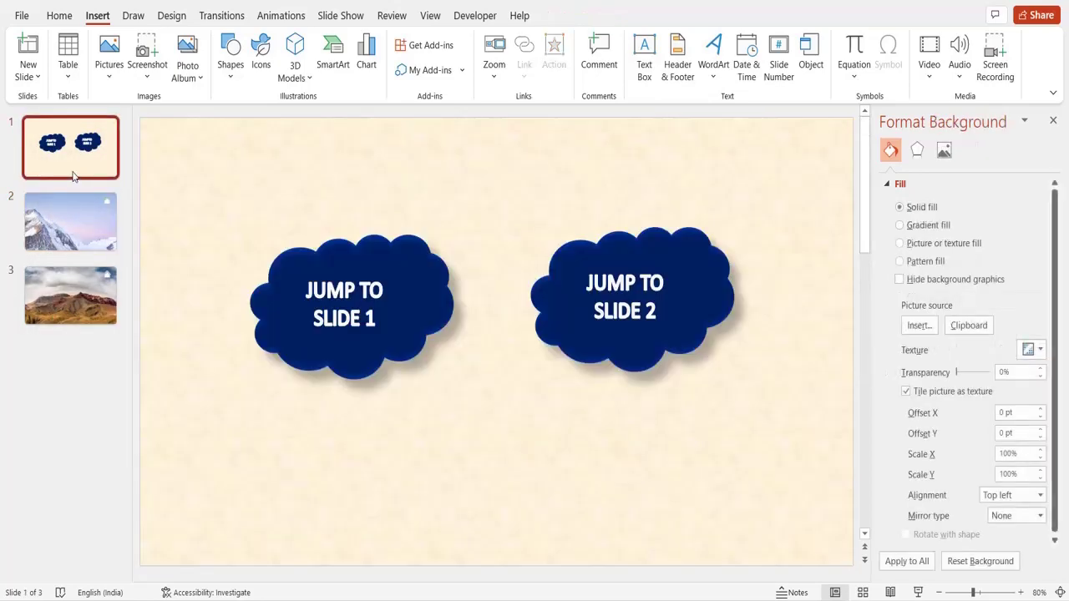
pyautogui.click(356, 346)
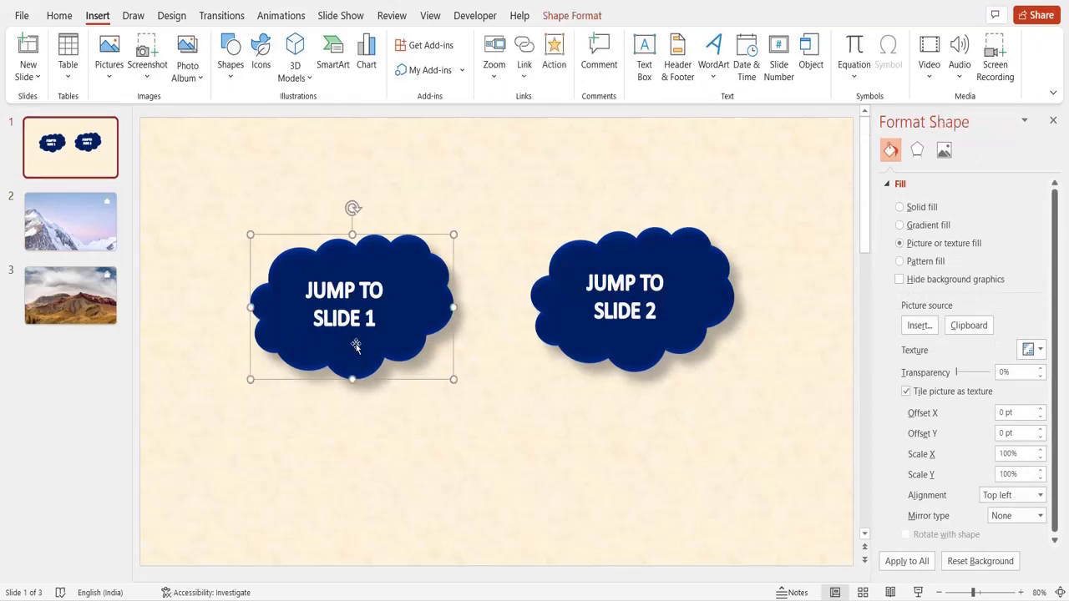
pyautogui.click(526, 77)
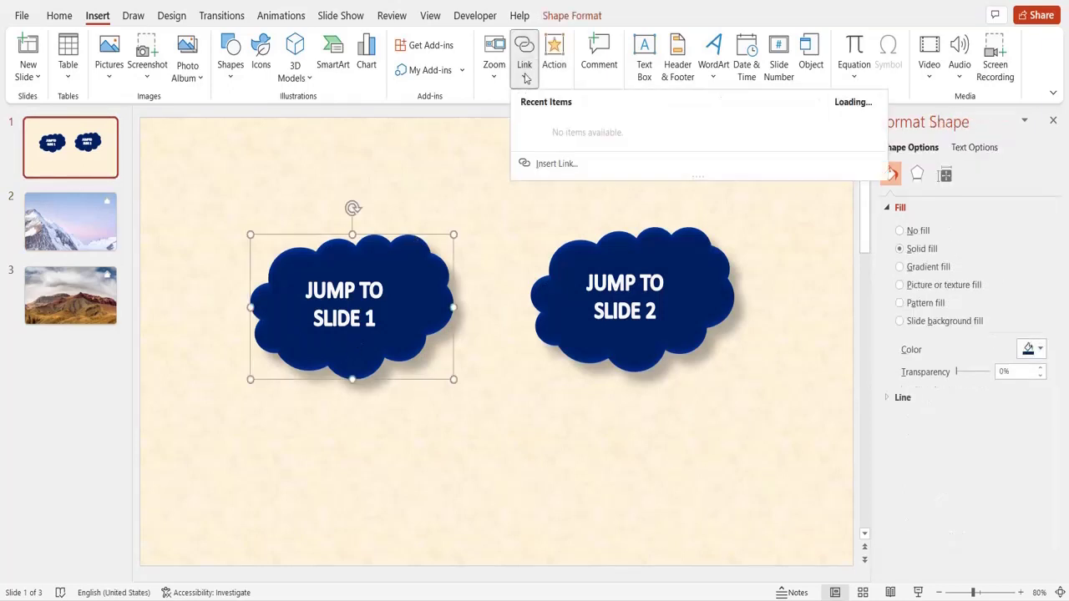
pyautogui.click(547, 167)
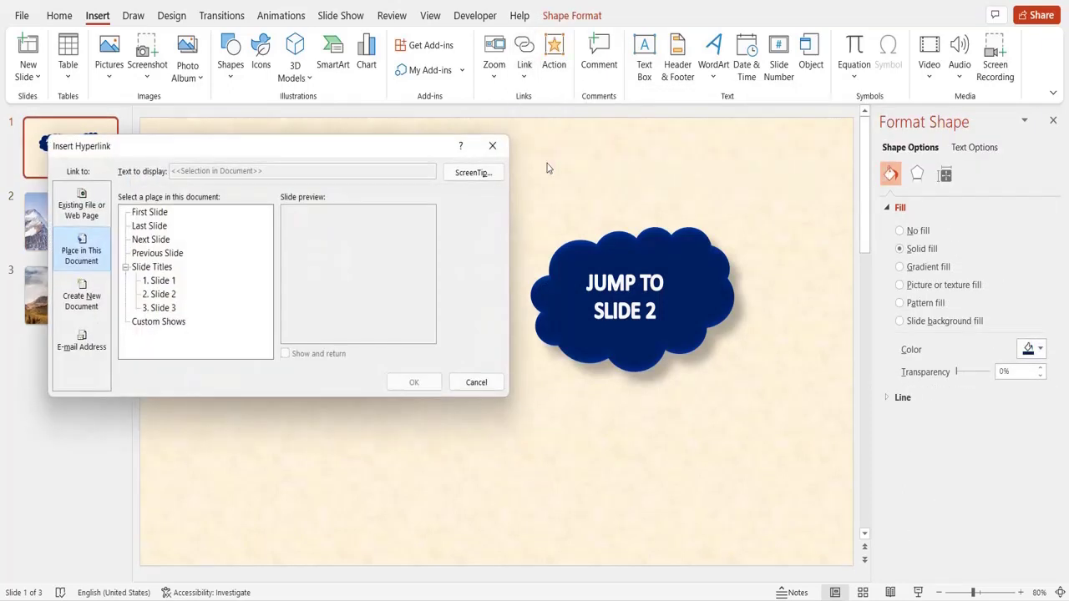
pyautogui.click(171, 296)
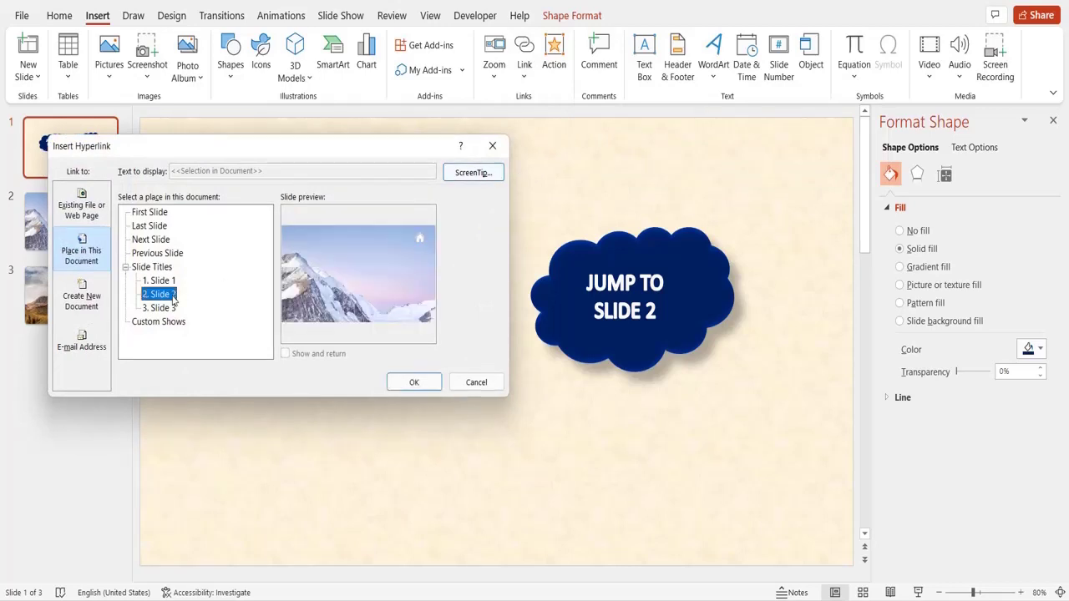
pyautogui.click(414, 383)
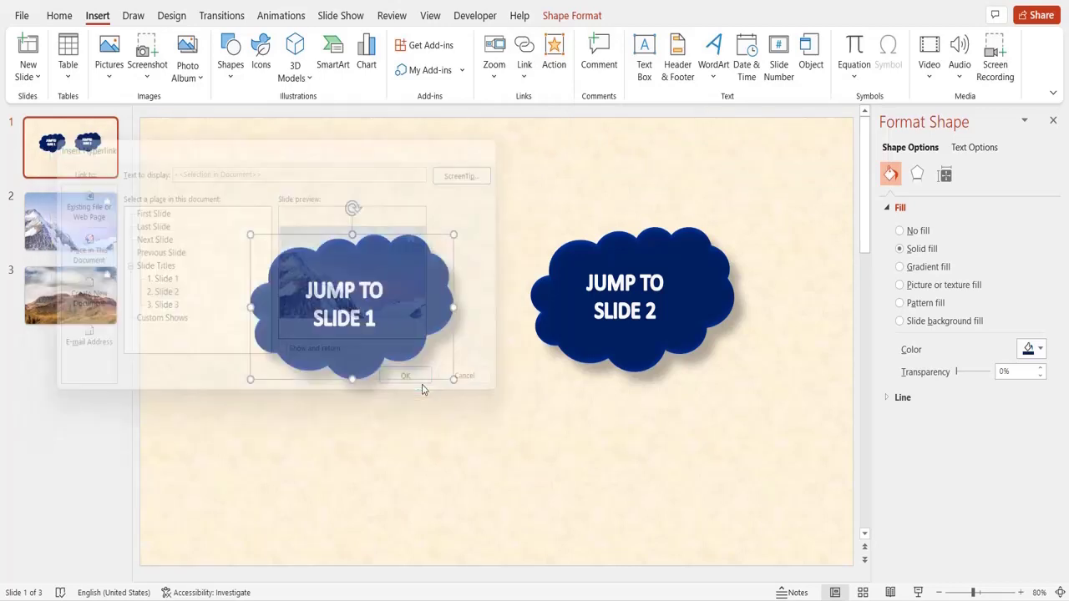
# Step: Link the JUMP TO SLIDE 2 cloud to Slide 3
pyautogui.click(568, 341)
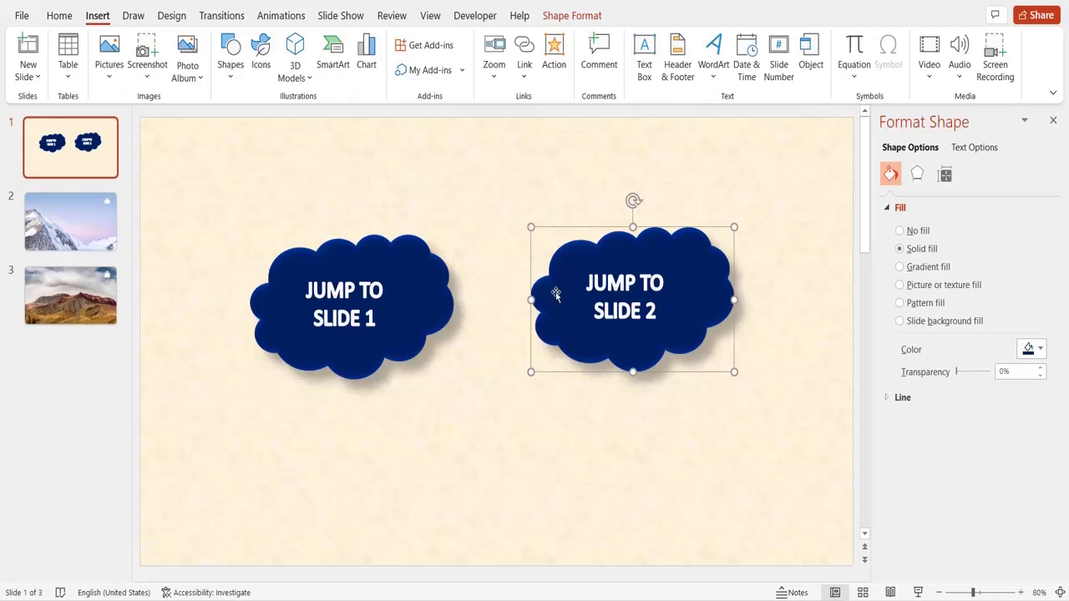
pyautogui.click(526, 84)
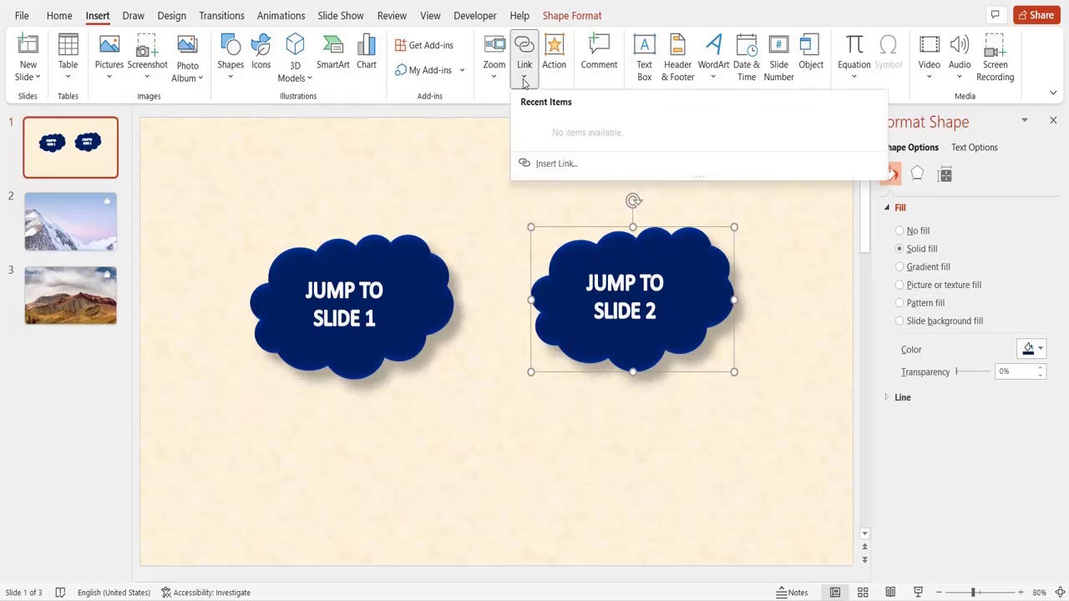
pyautogui.click(555, 164)
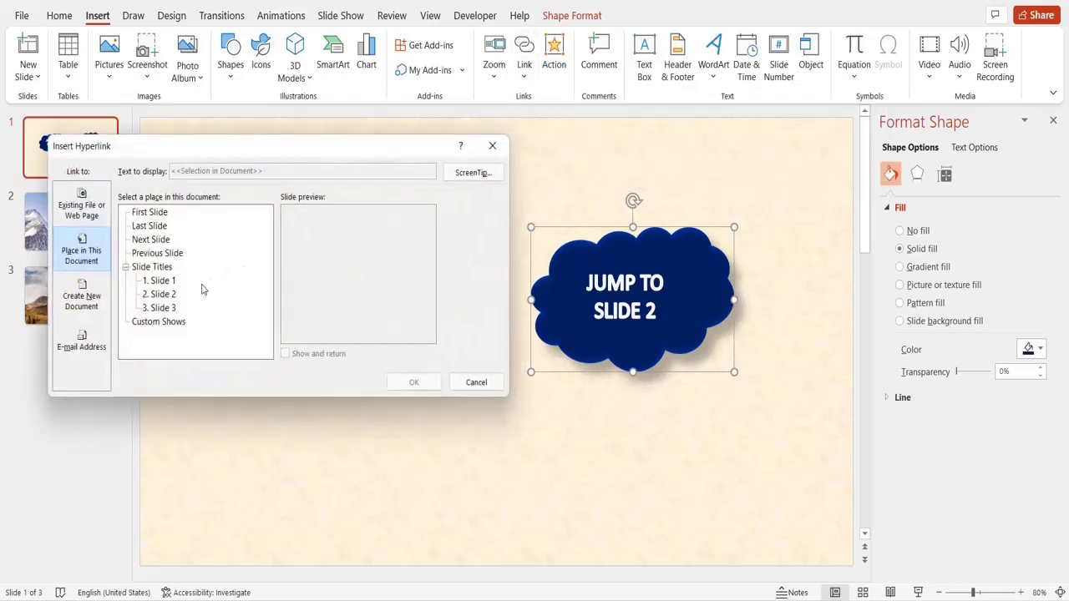
pyautogui.click(163, 308)
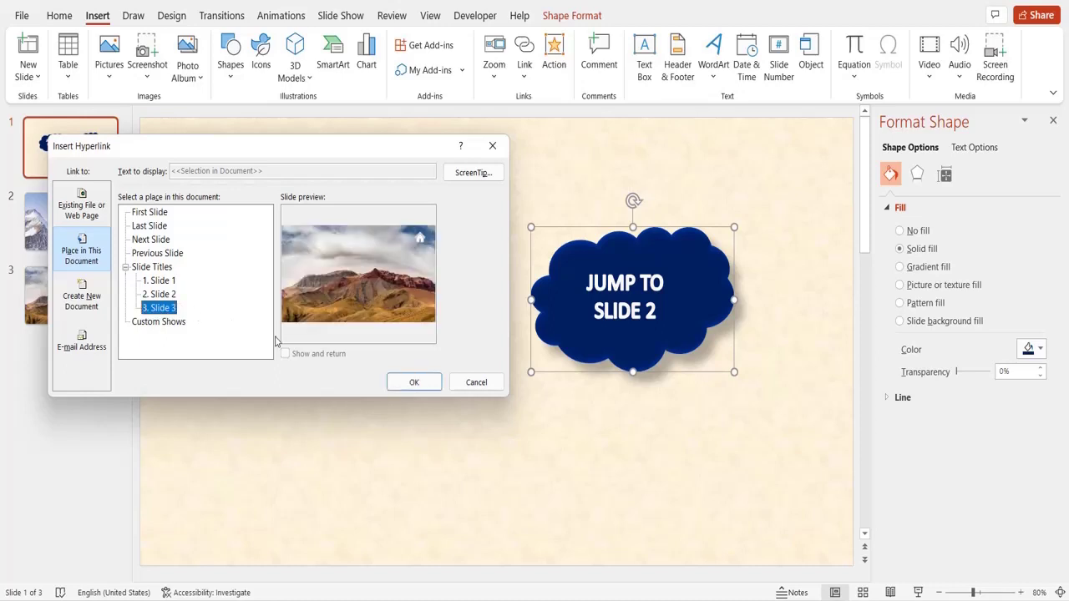
pyautogui.click(412, 384)
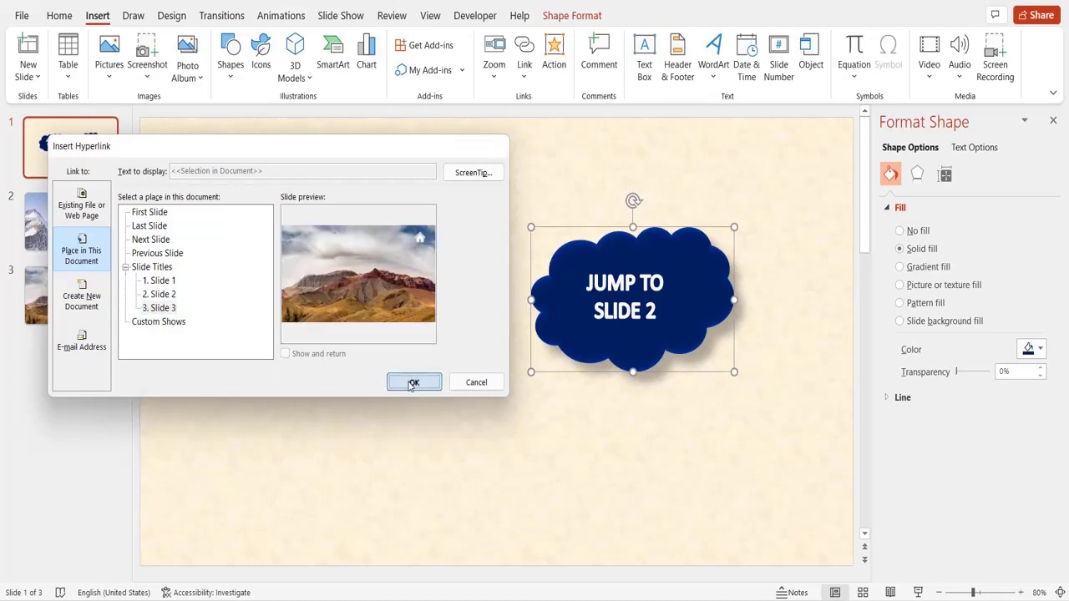
pyautogui.click(593, 447)
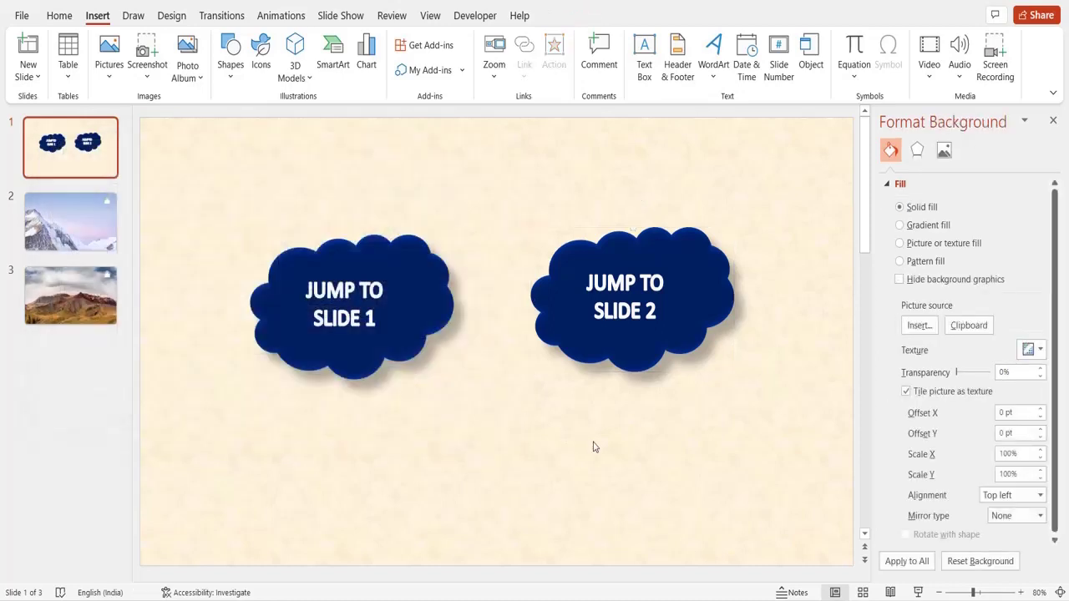